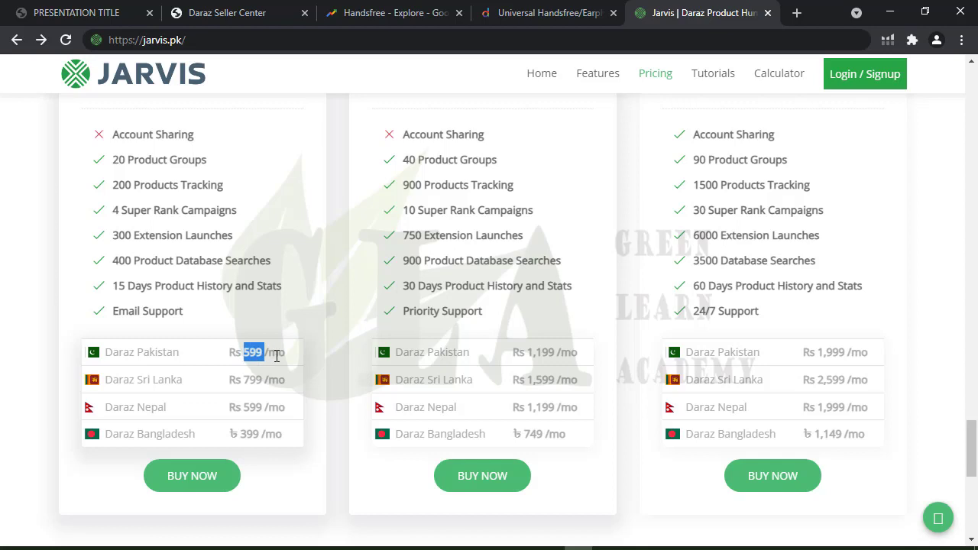
# - Highlight the Basic plan's Rs 599/mo price and the Professional plan's feature list
pyautogui.tripleClick(284, 354)
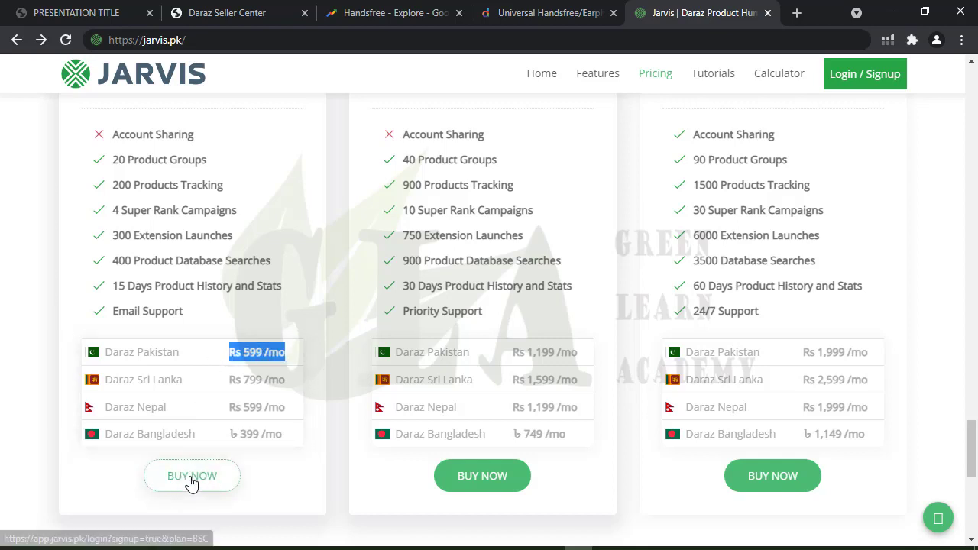
pyautogui.click(199, 302)
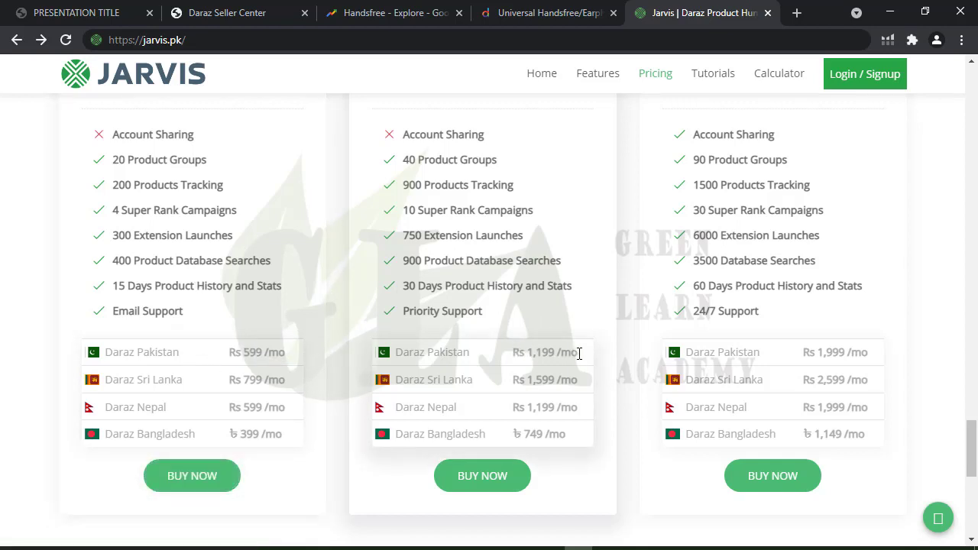
pyautogui.scroll(1, 475, 238)
pyautogui.moveTo(389, 235); pyautogui.dragTo(483, 390)
pyautogui.moveTo(710, 211); pyautogui.dragTo(736, 308)
pyautogui.click(268, 275)
# - Review the Professional features again, then go to the Login / Signup page
pyautogui.scroll(-1, 362, 358)
pyautogui.scroll(-1, 362, 357)
pyautogui.moveTo(688, 136); pyautogui.dragTo(814, 186)
pyautogui.click(764, 194)
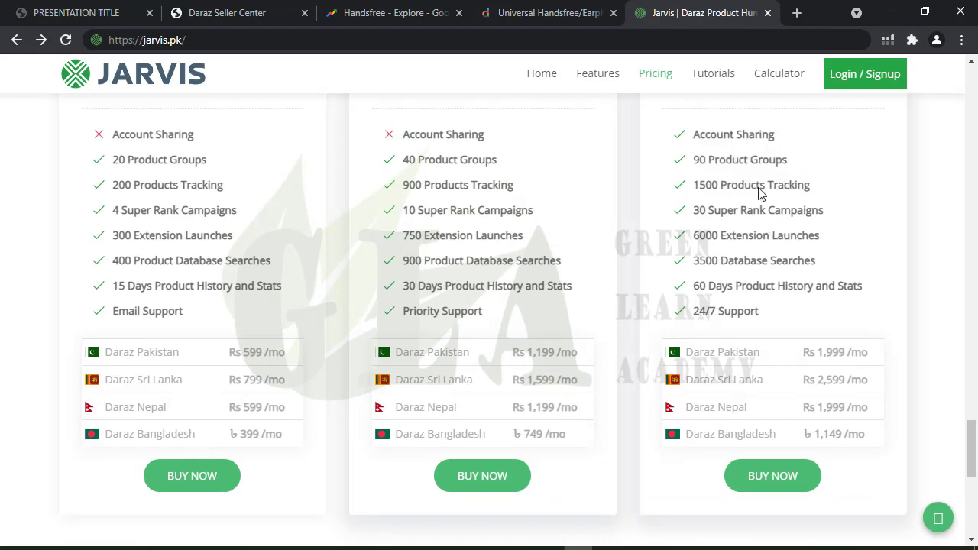
pyautogui.scroll(2, 766, 242)
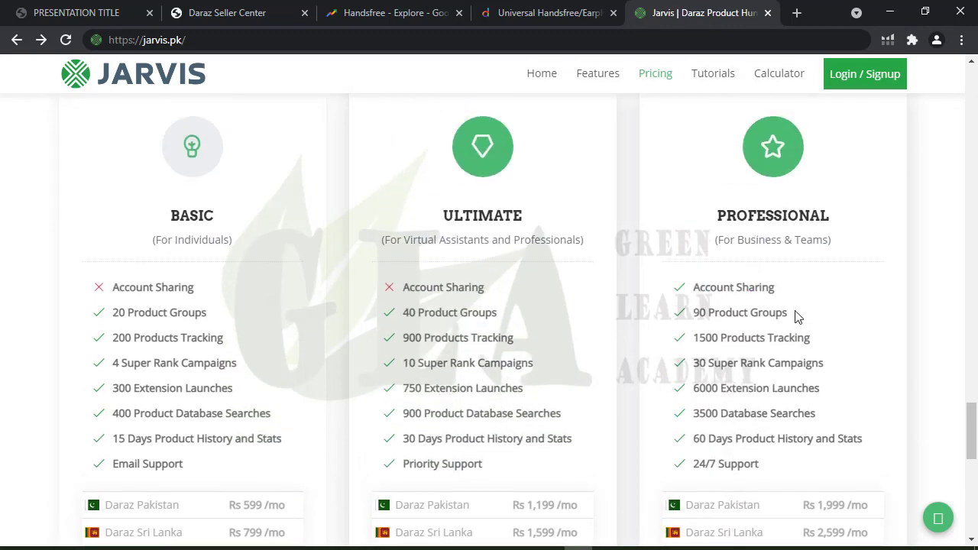
pyautogui.scroll(-3, 746, 350)
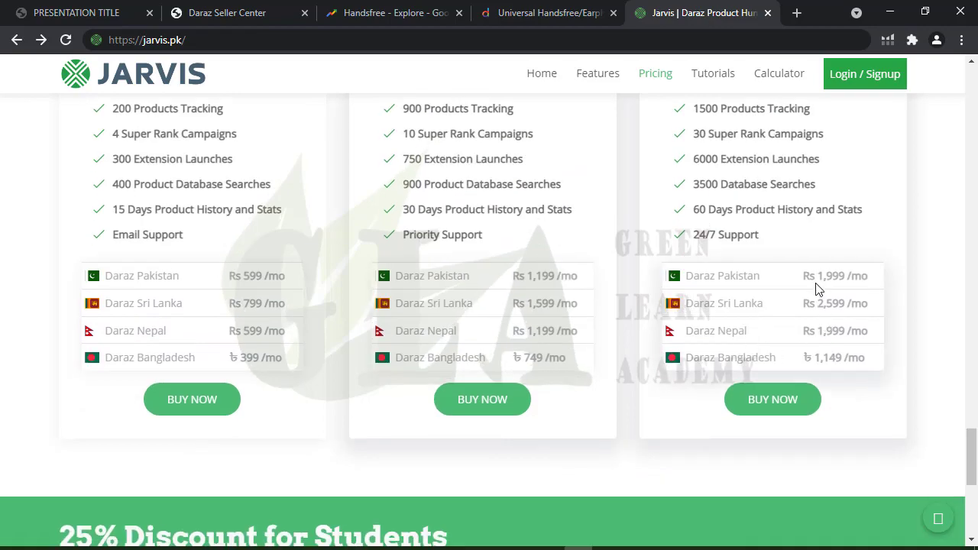
pyautogui.scroll(12, 478, 420)
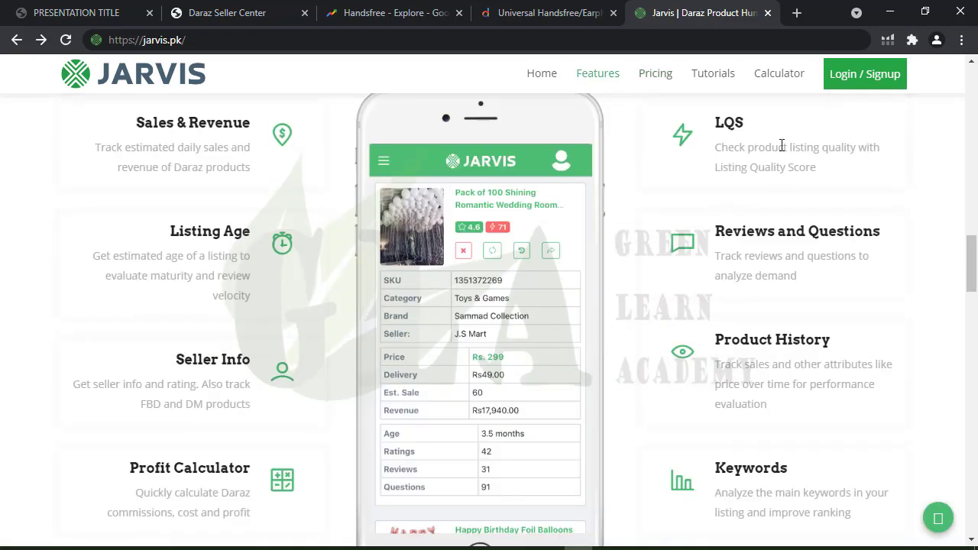
pyautogui.scroll(10, 612, 318)
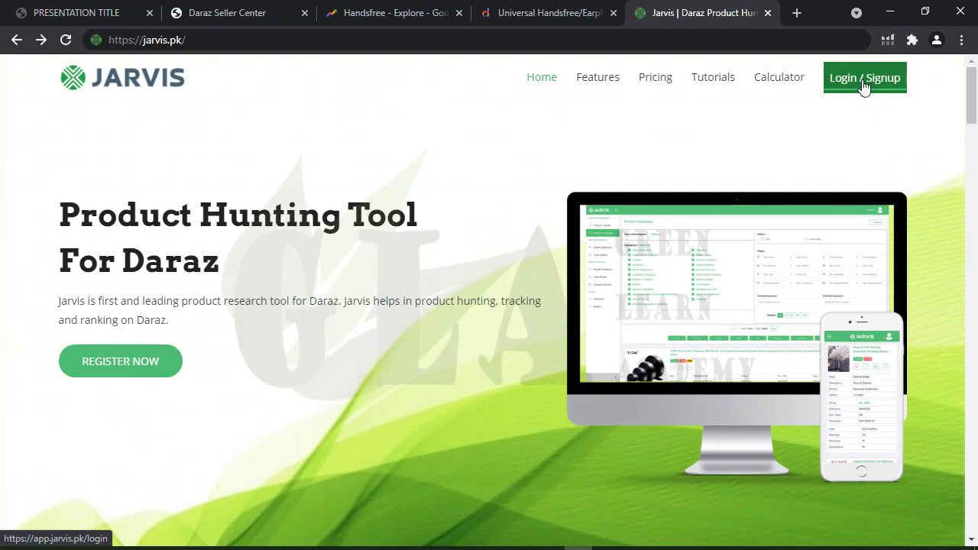
pyautogui.click(864, 85)
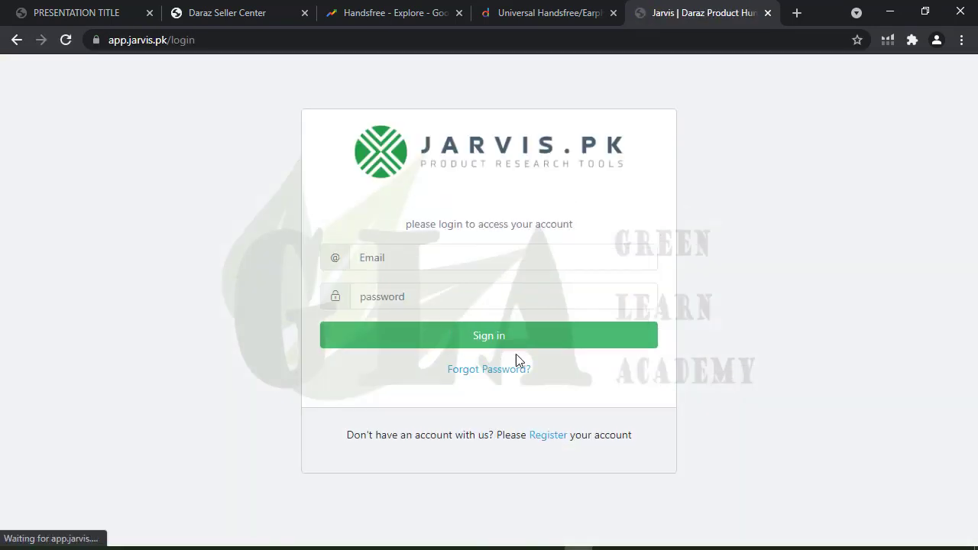
# - Switch to the registration form and enter the user's full name
pyautogui.click(399, 255)
pyautogui.click(432, 300)
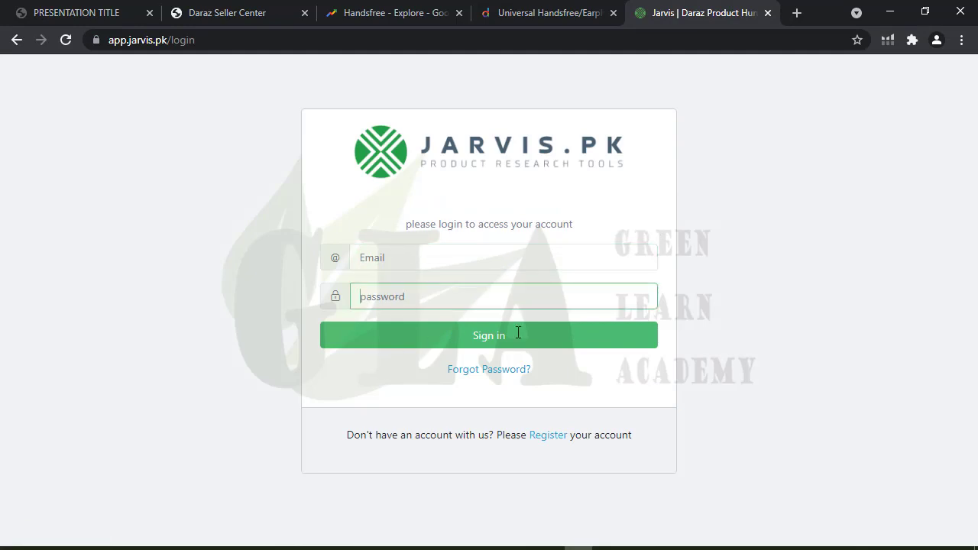
pyautogui.click(548, 436)
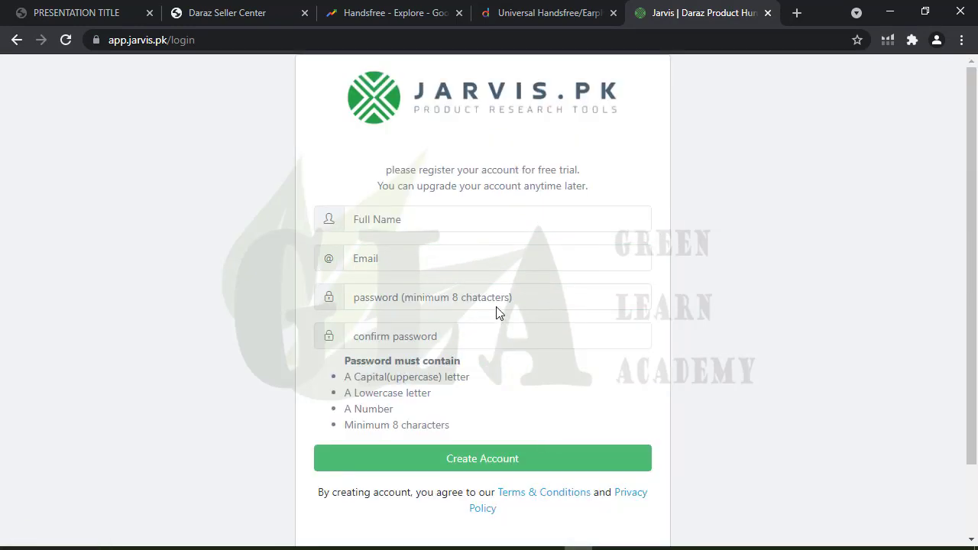
pyautogui.click(392, 223)
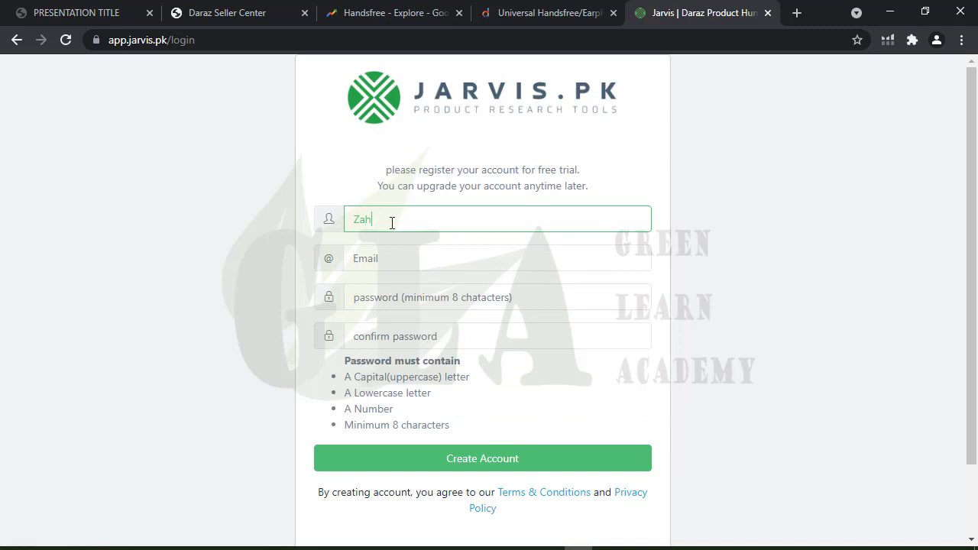
# - Fill in the e-mail address, a password and the matching confirm password
pyautogui.press('Tab')
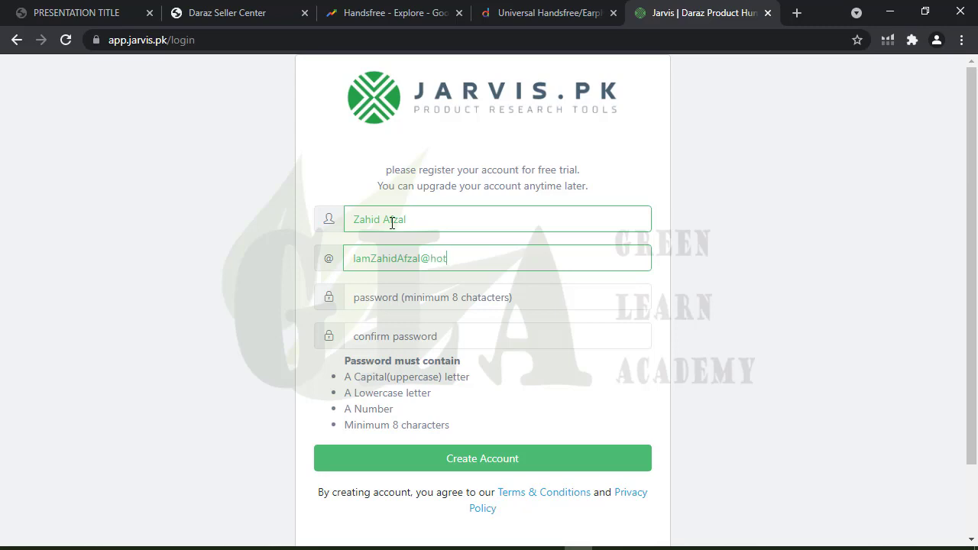
pyautogui.write('om')
pyautogui.press('Tab')
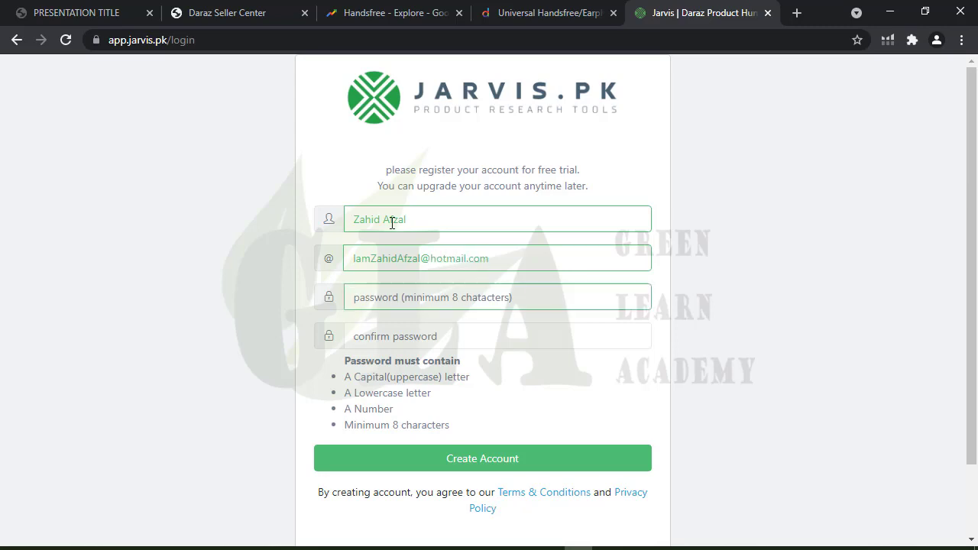
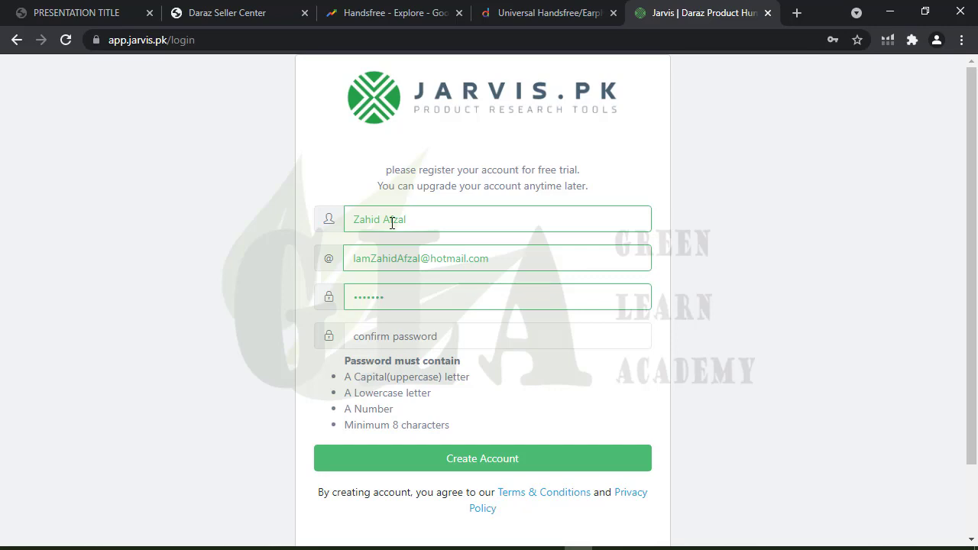
pyautogui.press('Tab')
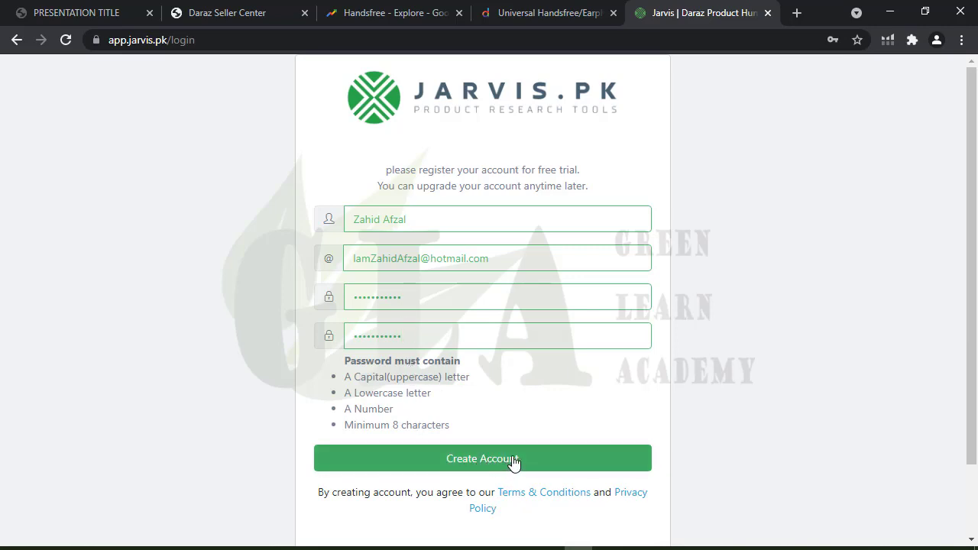
# - Leave the form unsubmitted and go back to the Jarvis home page
pyautogui.moveTo(376, 264); pyautogui.dragTo(476, 259)
pyautogui.click(500, 260)
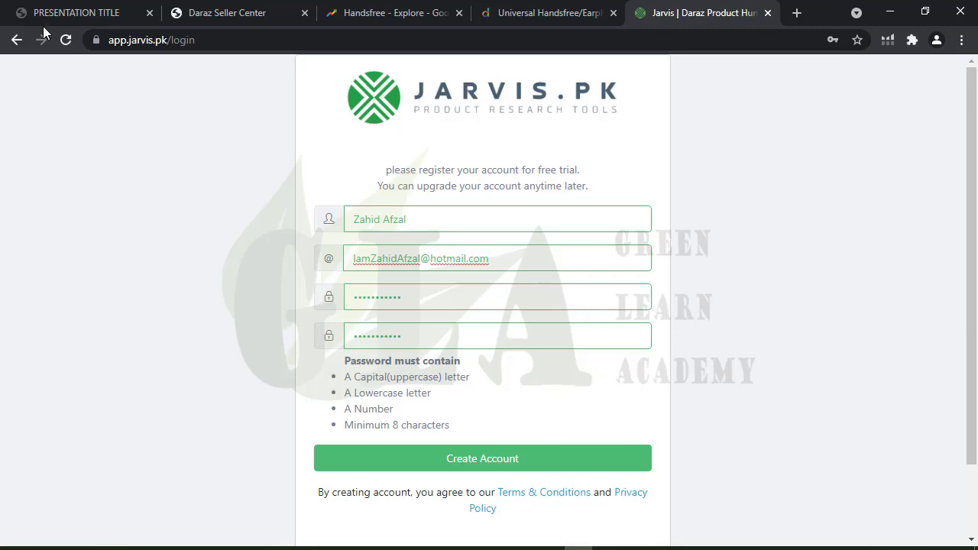
pyautogui.click(23, 43)
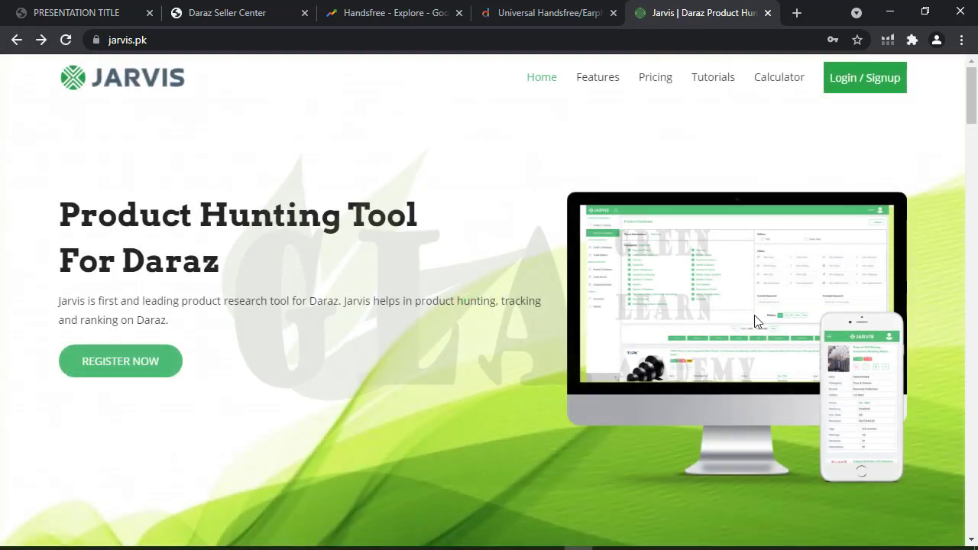
# - Sign in with the account e-mail and password, declining Chrome's offer to save the password
pyautogui.click(879, 83)
pyautogui.click(436, 267)
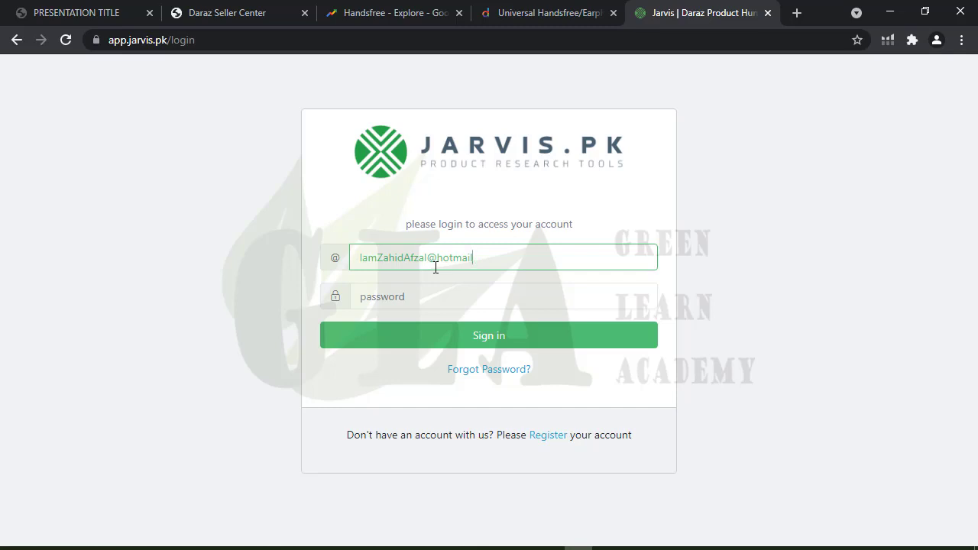
pyautogui.press('Tab')
pyautogui.write('•')
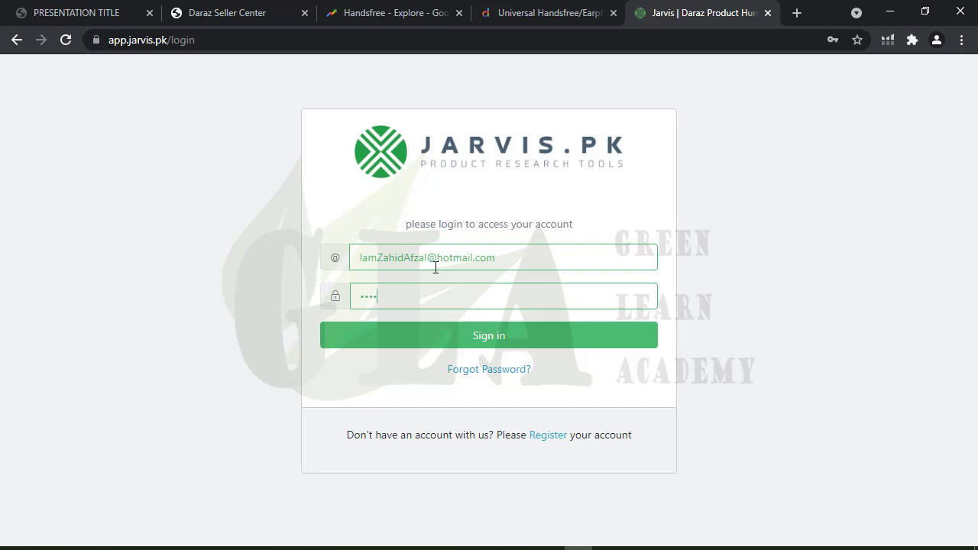
pyautogui.click(487, 349)
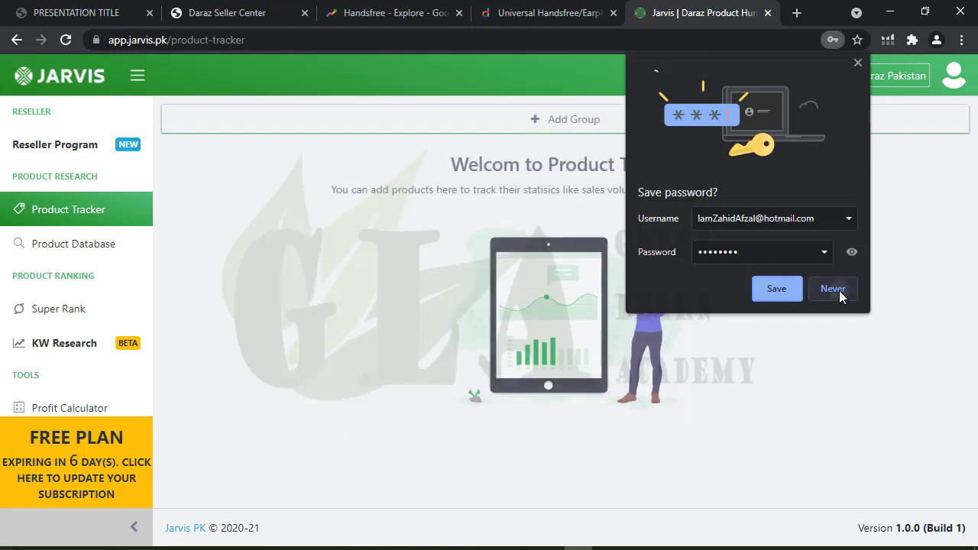
pyautogui.click(837, 289)
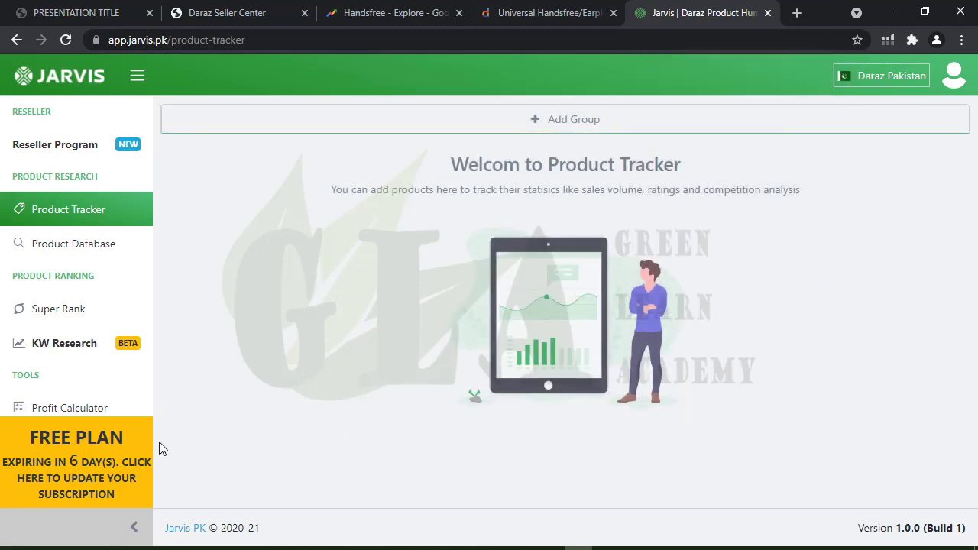
# - Open the Product Database of 3,204,422 Daraz products and browse its listings
pyautogui.scroll(-2, 64, 364)
pyautogui.scroll(1, 65, 364)
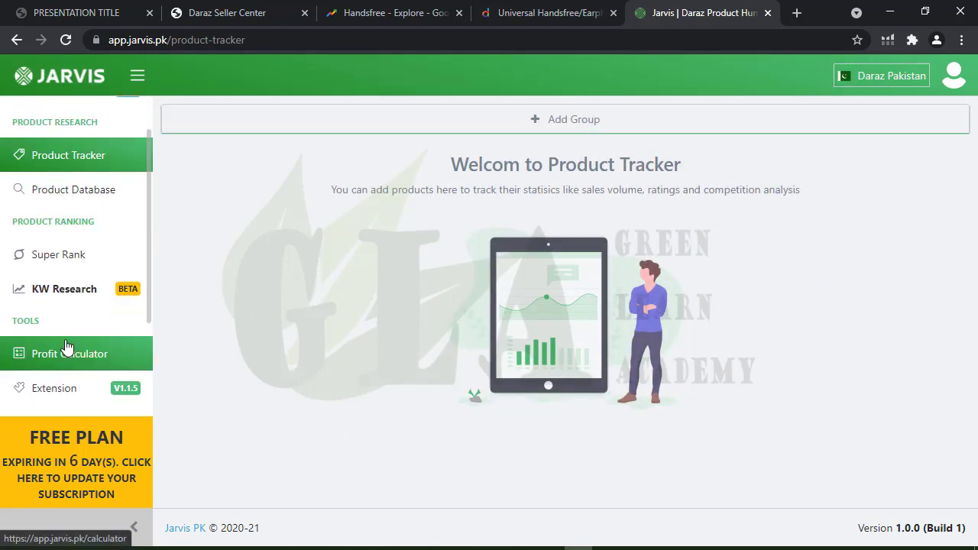
pyautogui.click(73, 193)
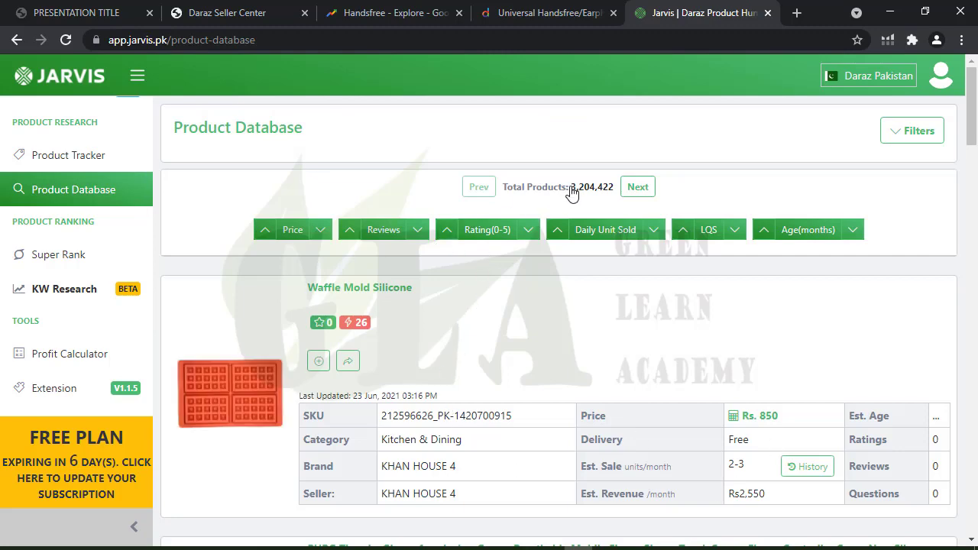
pyautogui.scroll(-5, 576, 396)
pyautogui.scroll(-10, 573, 388)
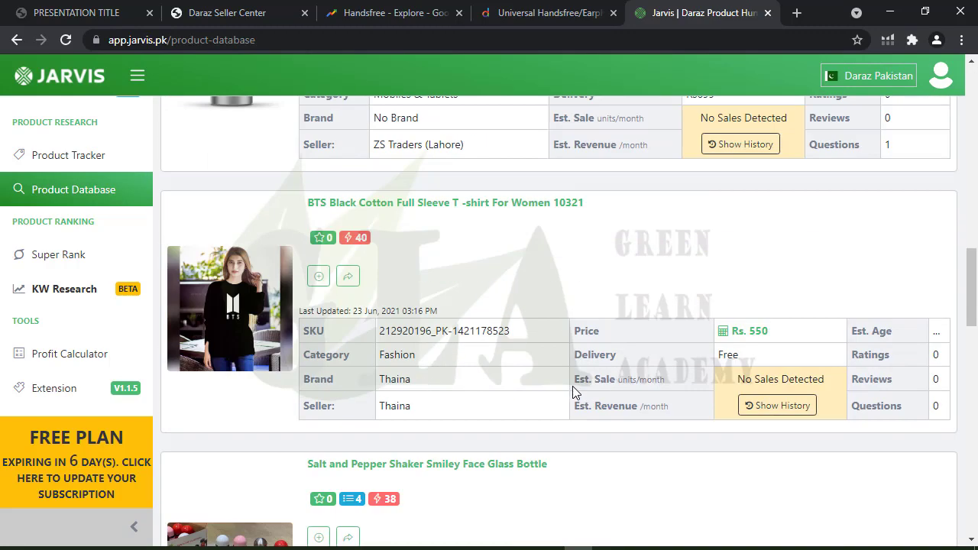
pyautogui.scroll(2, 565, 382)
pyautogui.moveTo(973, 165); pyautogui.dragTo(976, 74)
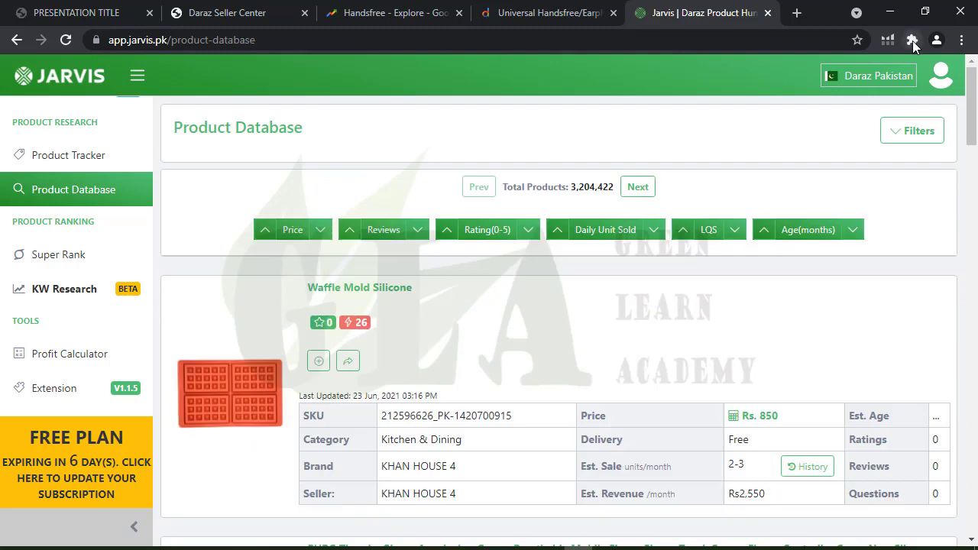
pyautogui.click(912, 41)
# - Open the Chrome Web Store in a new tab via the Manage extensions page
pyautogui.click(911, 41)
pyautogui.click(912, 42)
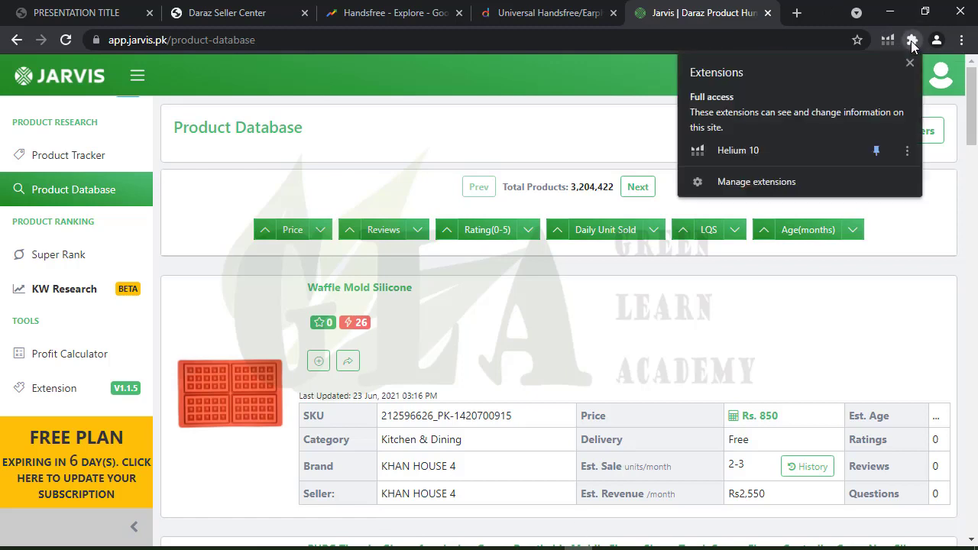
pyautogui.click(773, 181)
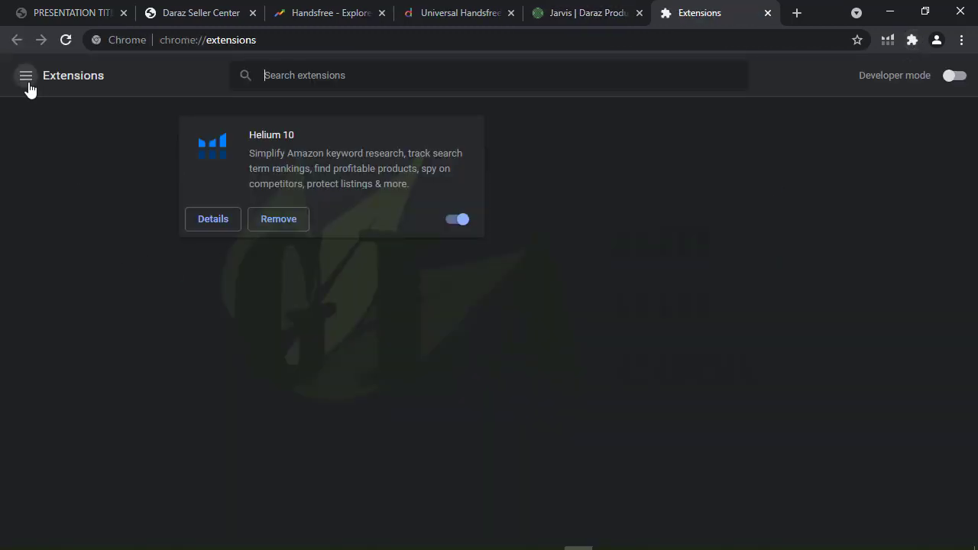
pyautogui.click(26, 77)
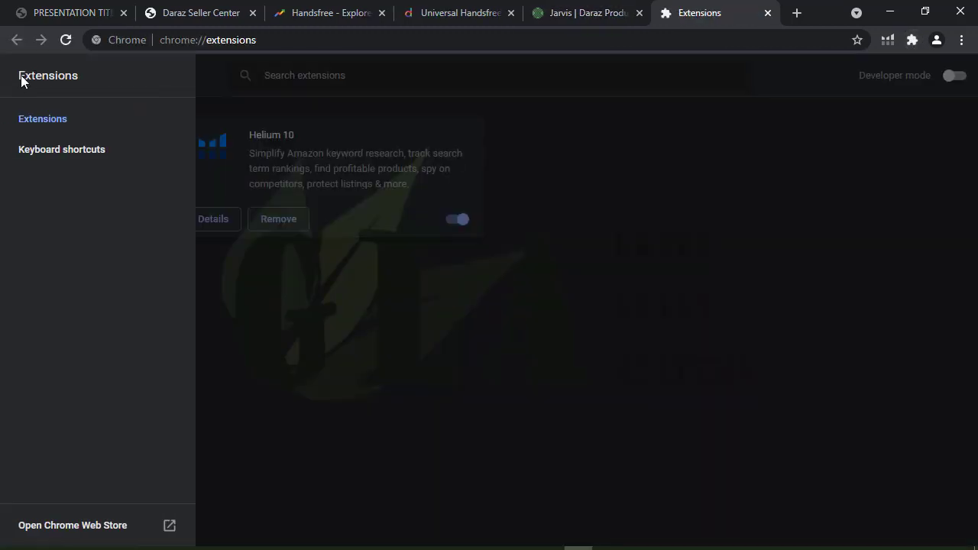
pyautogui.click(90, 528)
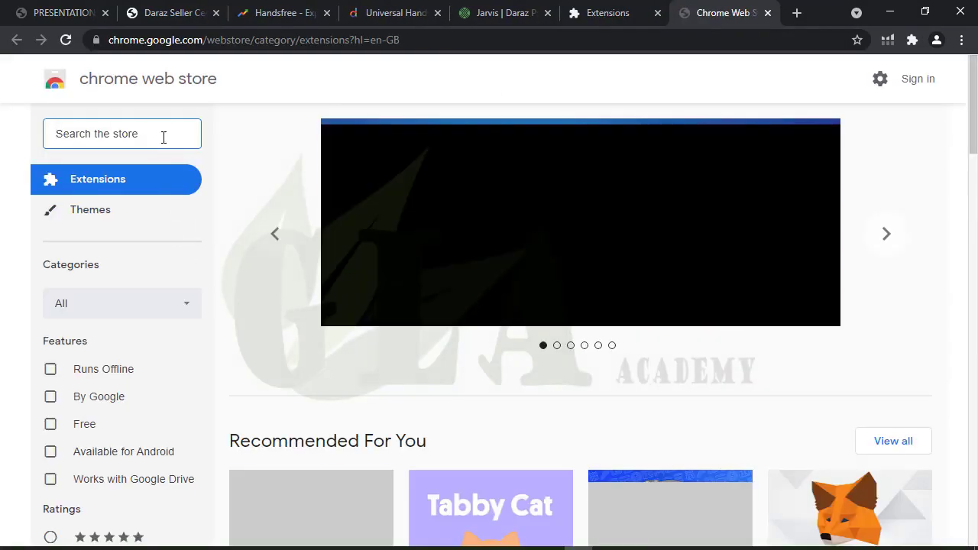
# - Search the Web Store for 'Jarvis' and open the Jarvis - Daraz Product Hunting Tool listing
pyautogui.write('Jarvos')
pyautogui.press('BackSpace')
pyautogui.press('BackSpace')
pyautogui.write('is')
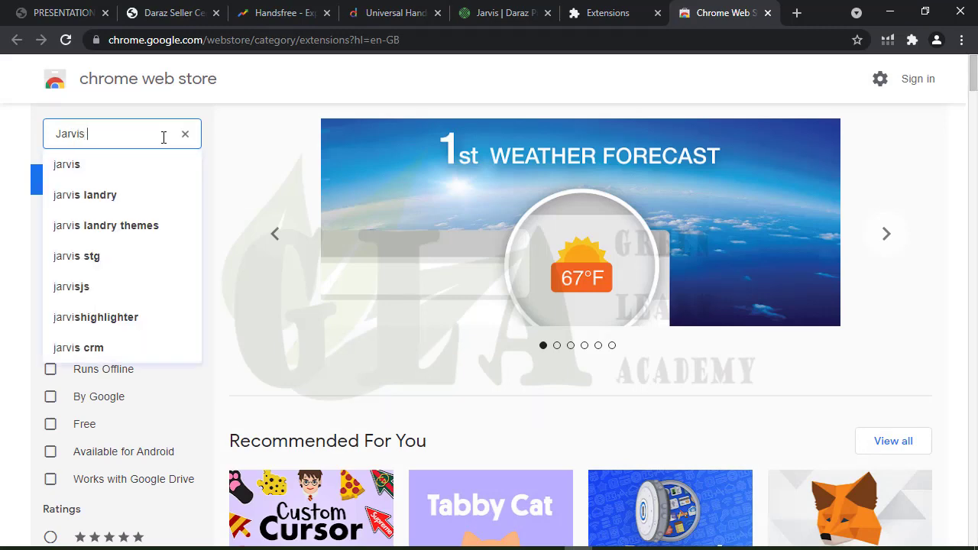
pyautogui.press('Return')
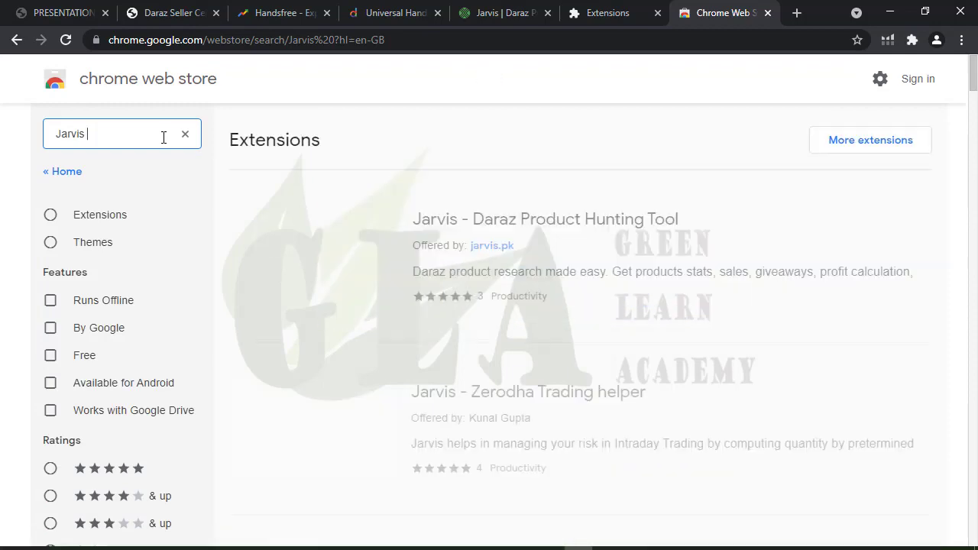
pyautogui.scroll(-7, 474, 337)
pyautogui.scroll(7, 479, 334)
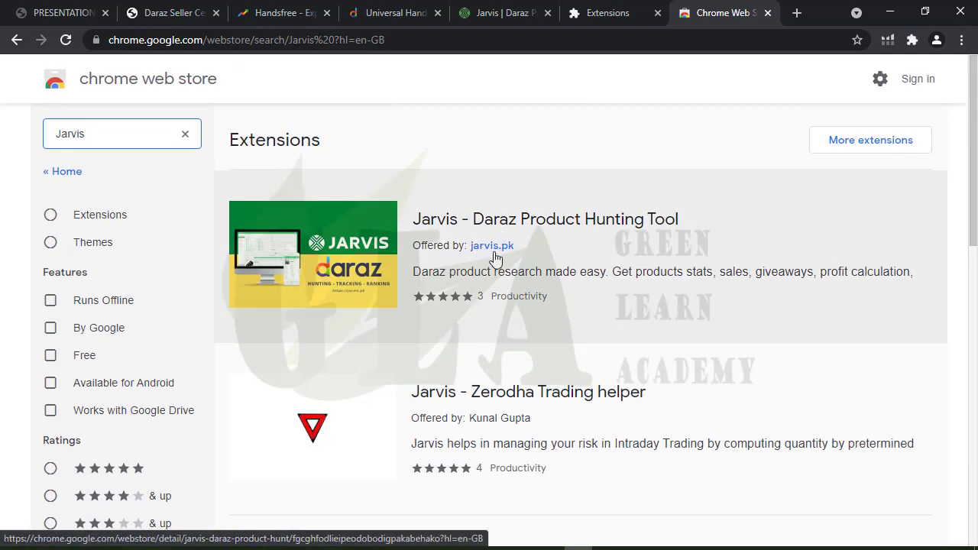
pyautogui.click(507, 223)
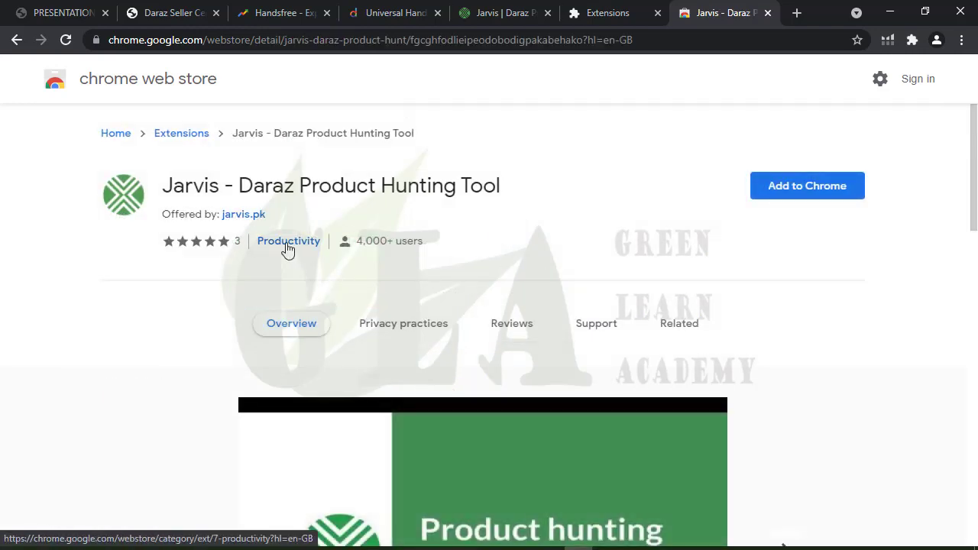
# - Add the Jarvis extension to Chrome and pin it to the toolbar
pyautogui.click(809, 189)
pyautogui.click(513, 190)
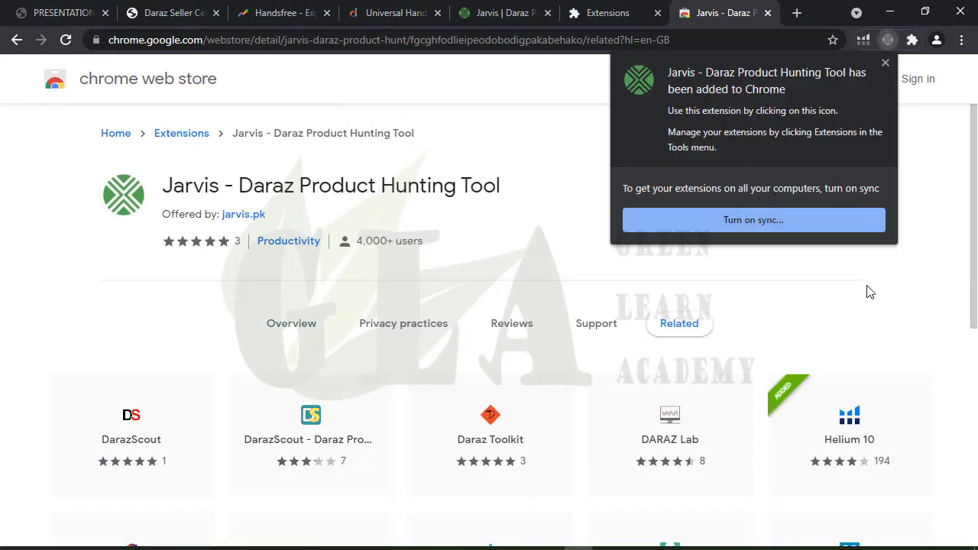
pyautogui.click(912, 40)
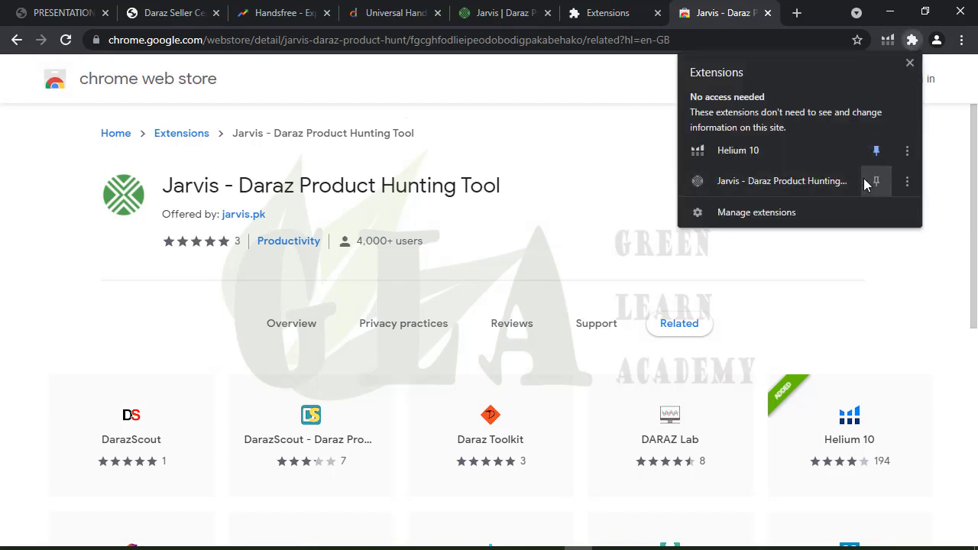
pyautogui.click(876, 184)
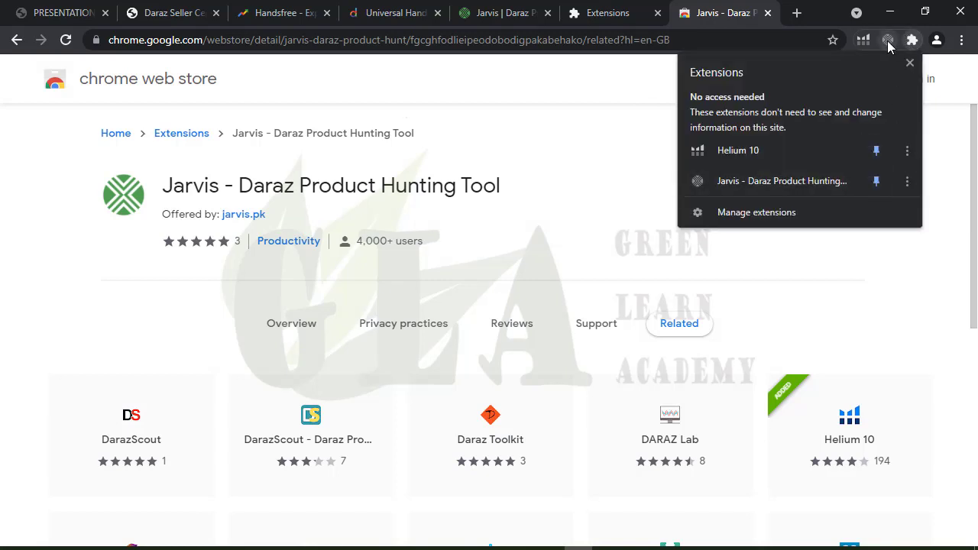
pyautogui.click(659, 183)
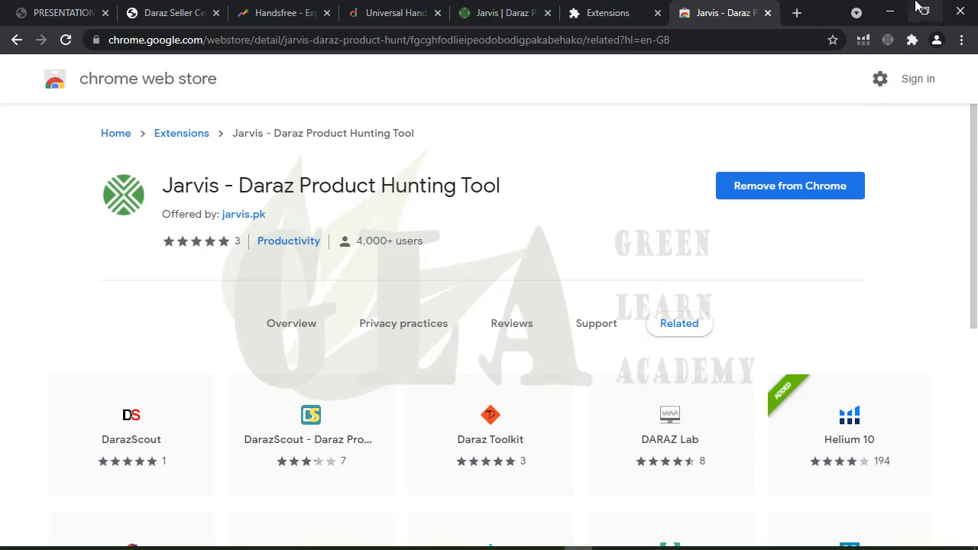
# - Close the extensions tab and return to the Daraz Flash Sale page
pyautogui.click(607, 9)
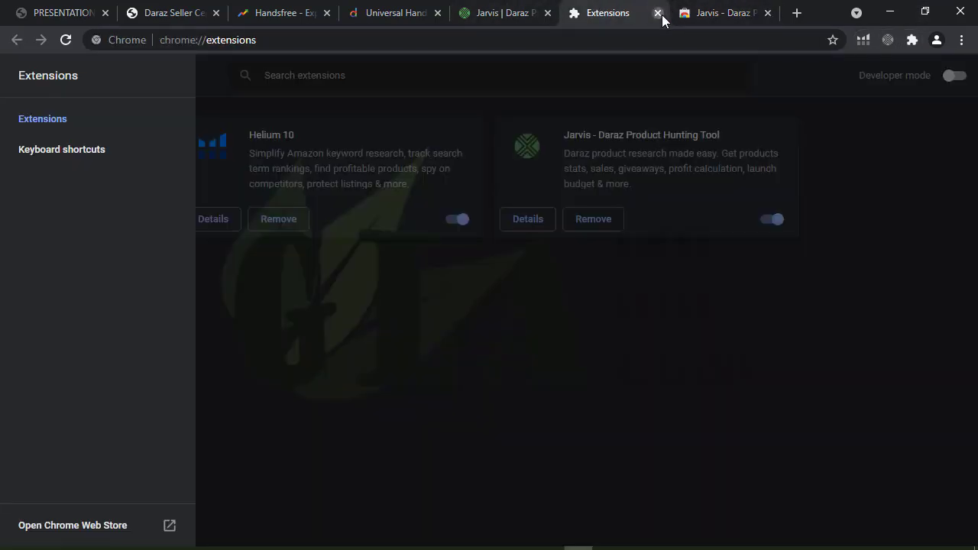
pyautogui.click(658, 13)
pyautogui.click(405, 14)
pyautogui.click(300, 15)
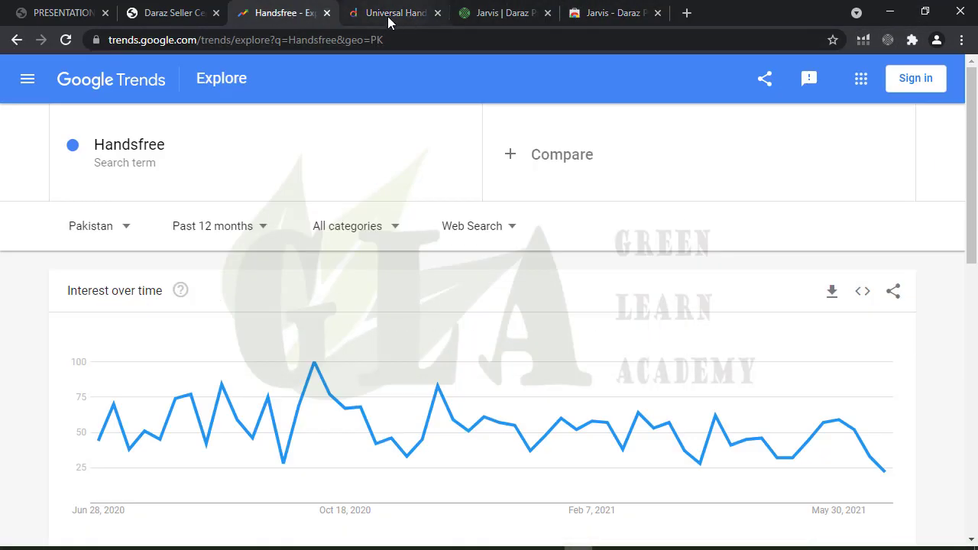
pyautogui.click(407, 16)
pyautogui.click(17, 39)
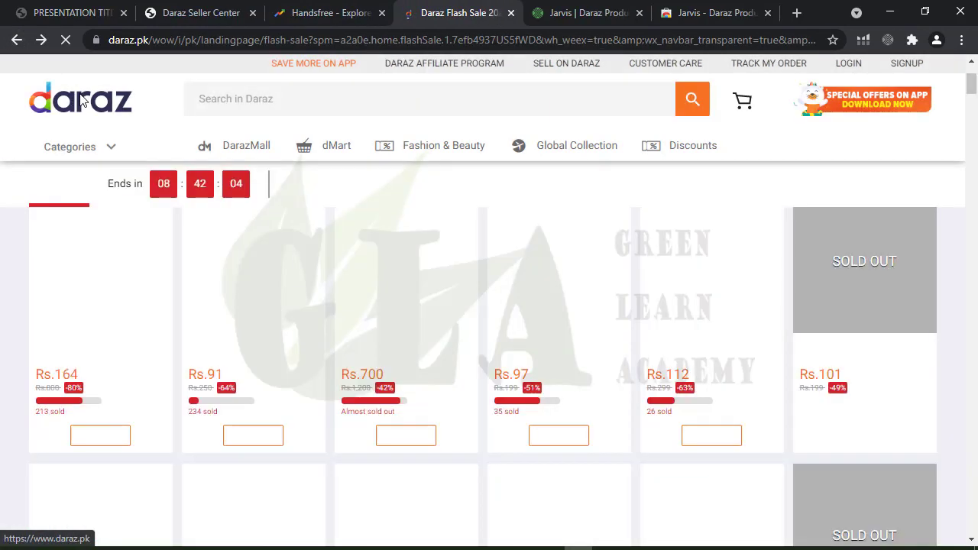
# - Rerun the 'pen drive' search from history and launch the Jarvis extension on the results
pyautogui.click(282, 97)
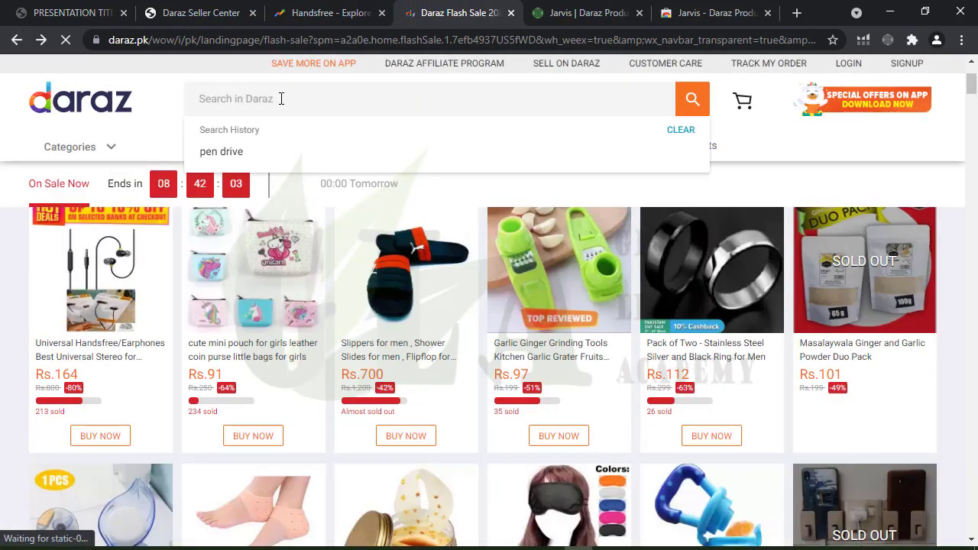
pyautogui.click(243, 155)
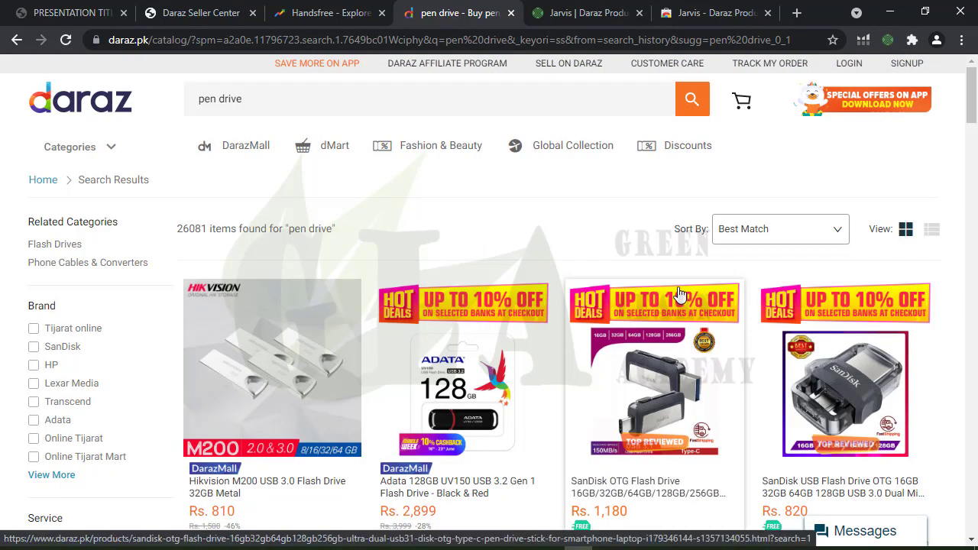
pyautogui.click(886, 40)
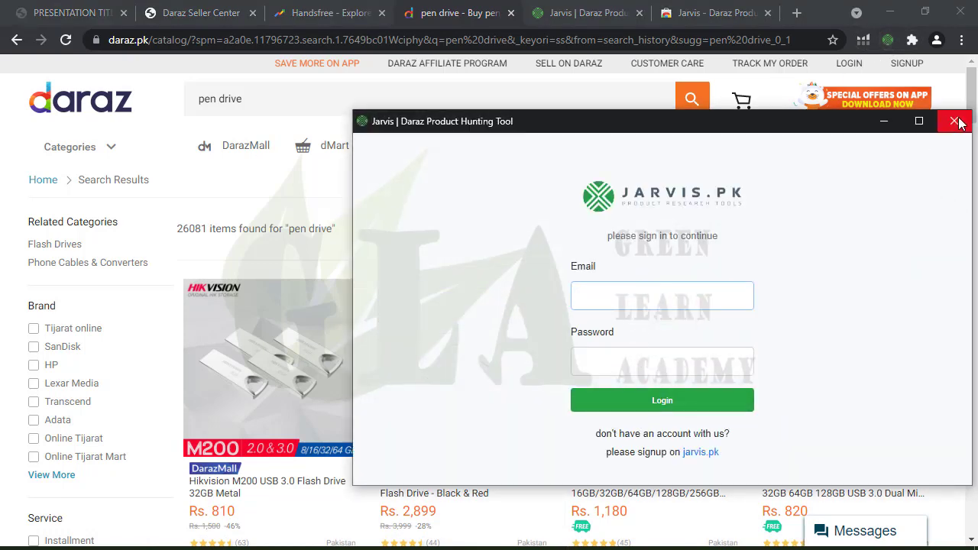
pyautogui.click(955, 121)
# - Log in to the Jarvis popup with the account e-mail and password to load the pen drive stats
pyautogui.click(886, 40)
pyautogui.click(643, 297)
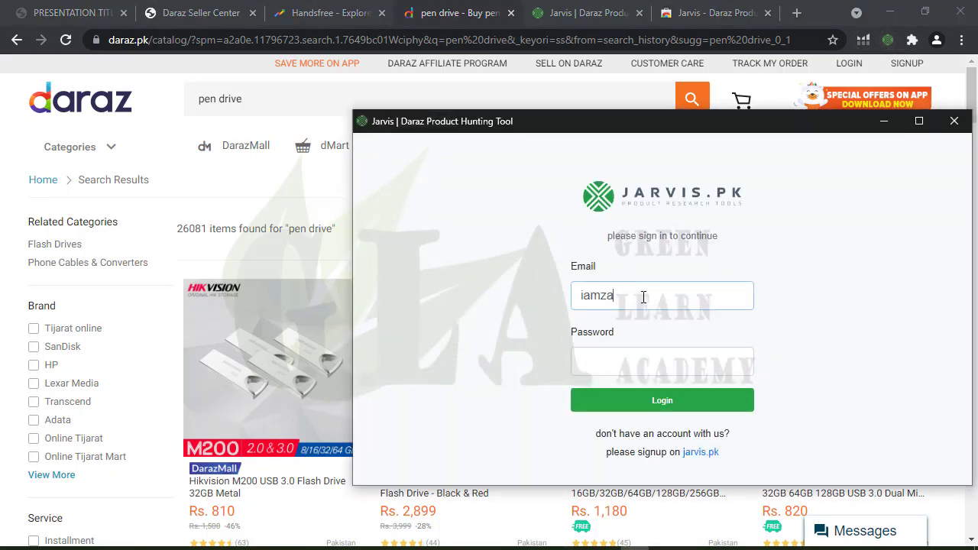
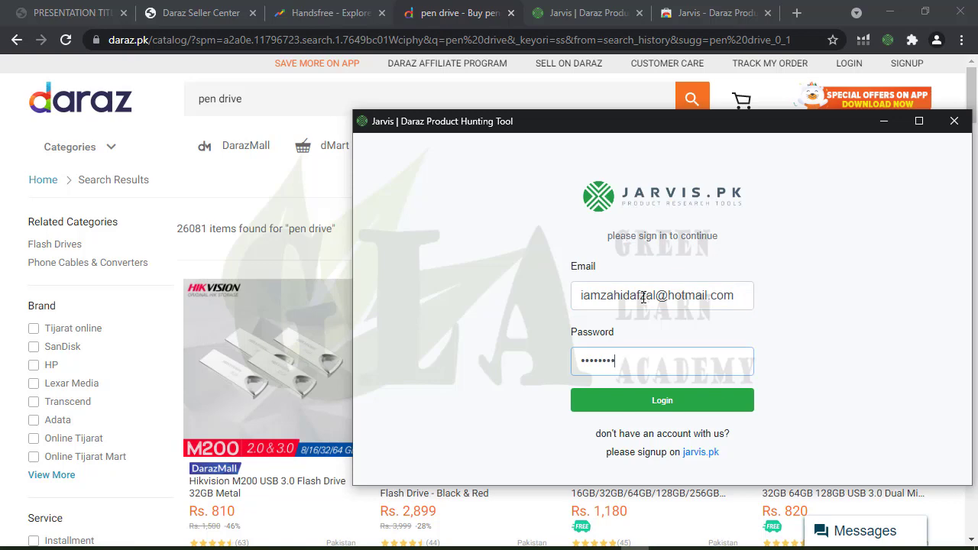
pyautogui.click(681, 404)
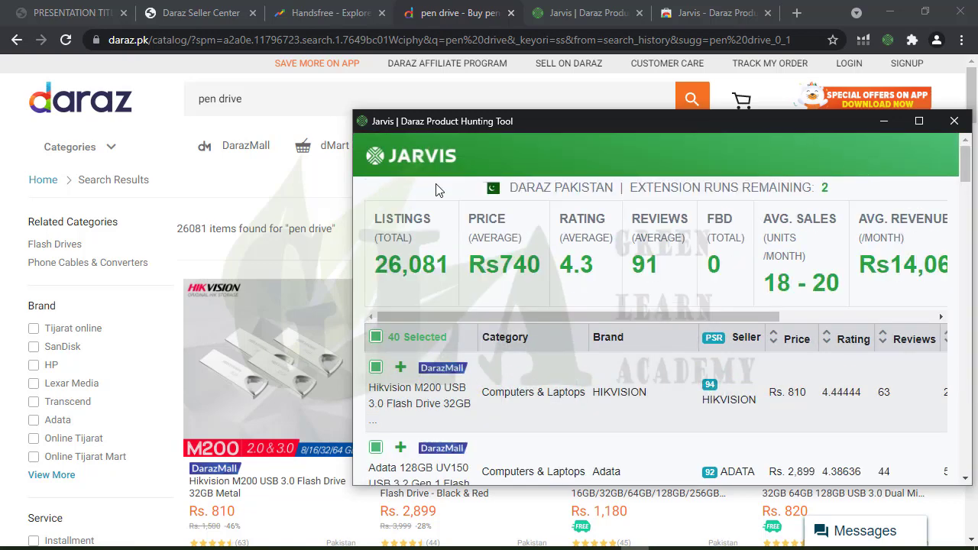
pyautogui.moveTo(354, 227); pyautogui.dragTo(4, 228)
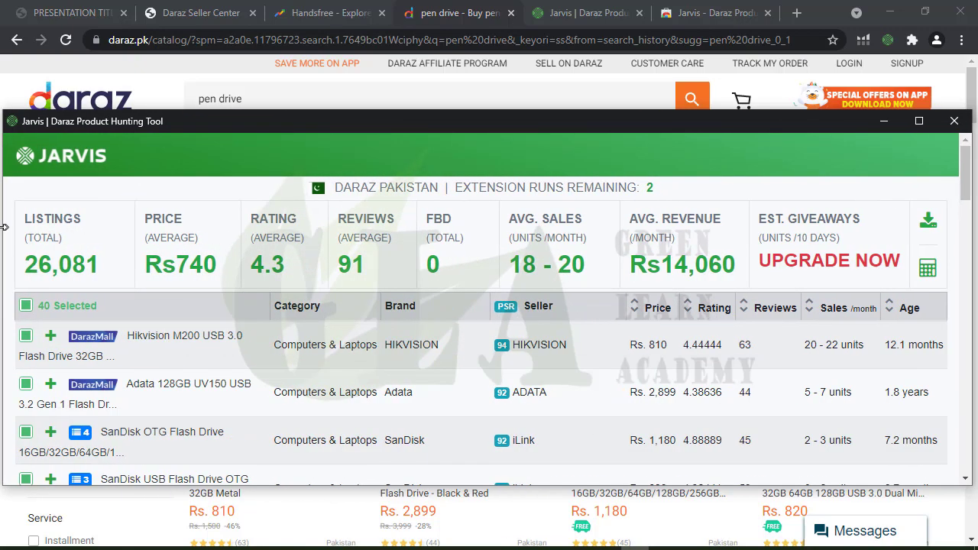
pyautogui.moveTo(77, 350)
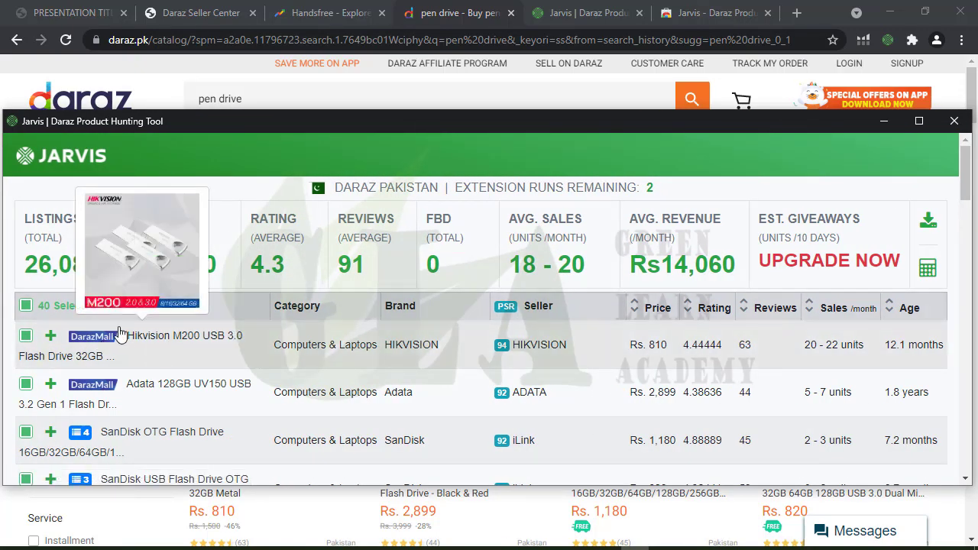
pyautogui.moveTo(252, 121); pyautogui.dragTo(267, 139)
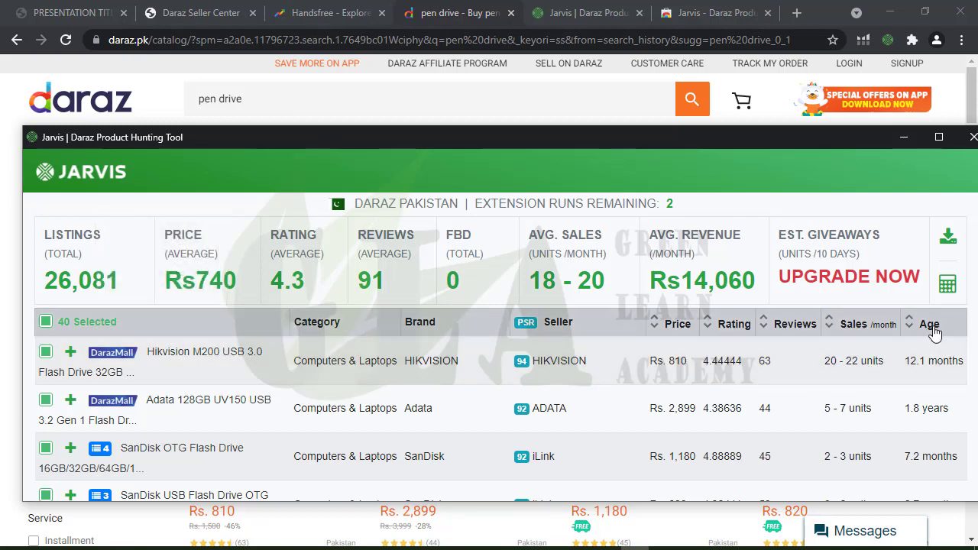
pyautogui.moveTo(161, 381)
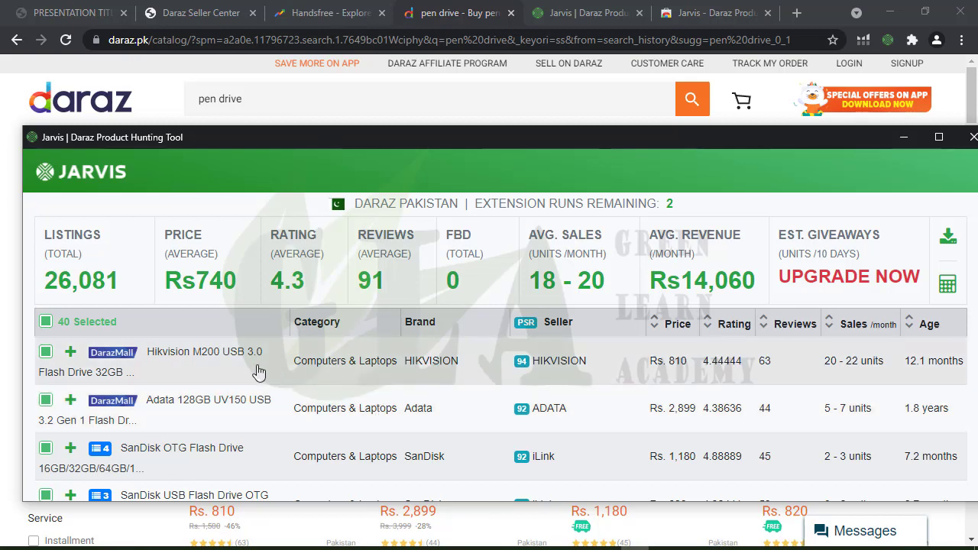
# - Return to the Jarvis tab and reposition the pen drive analysis window
pyautogui.moveTo(106, 368)
pyautogui.click(59, 13)
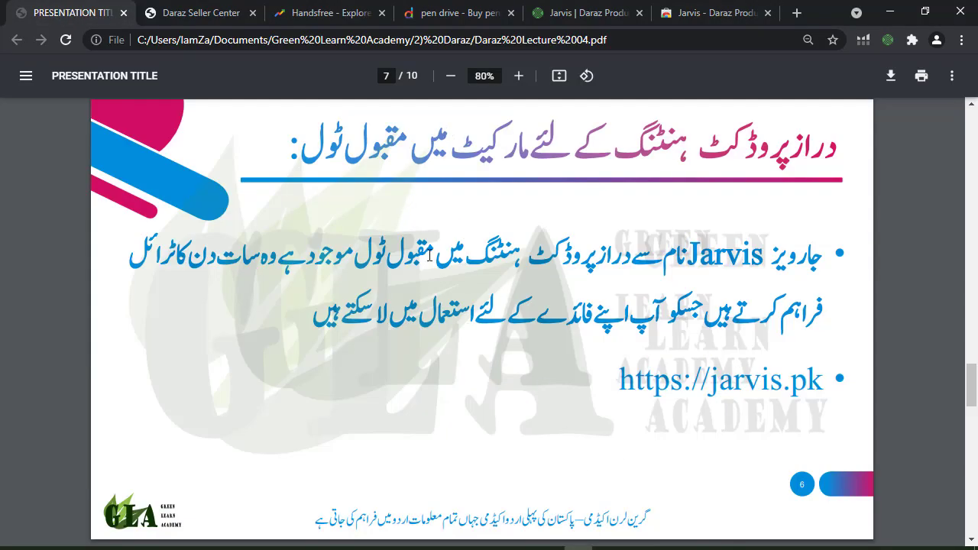
pyautogui.click(586, 11)
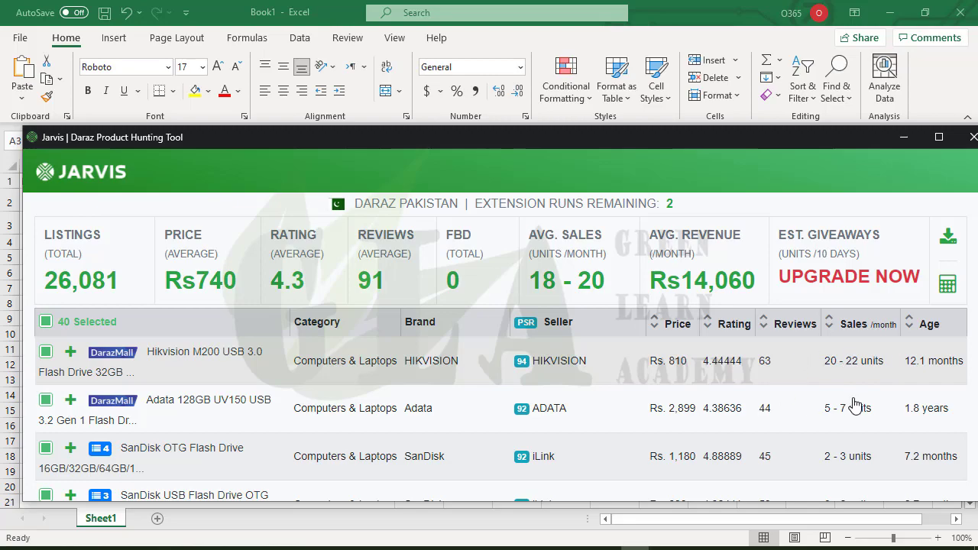
pyautogui.scroll(-10, 660, 394)
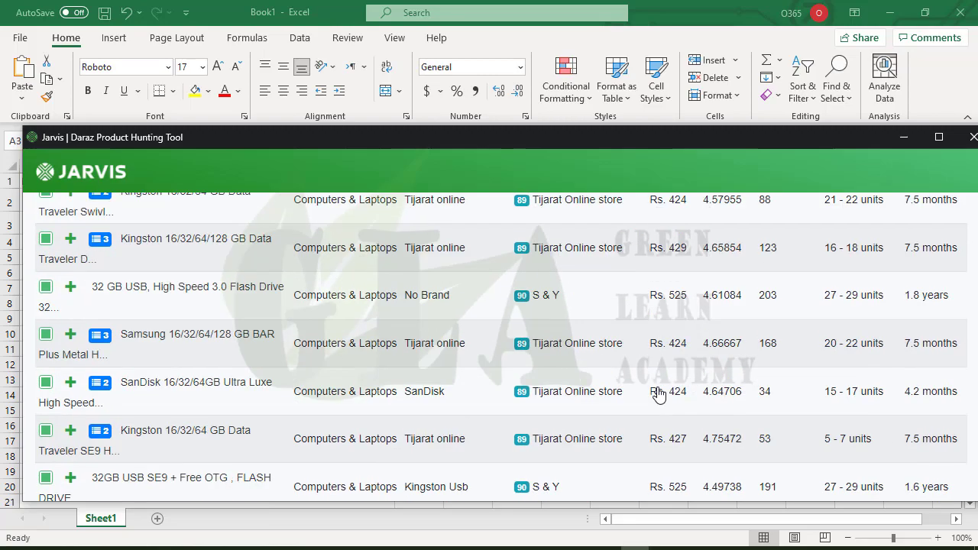
pyautogui.scroll(10, 659, 394)
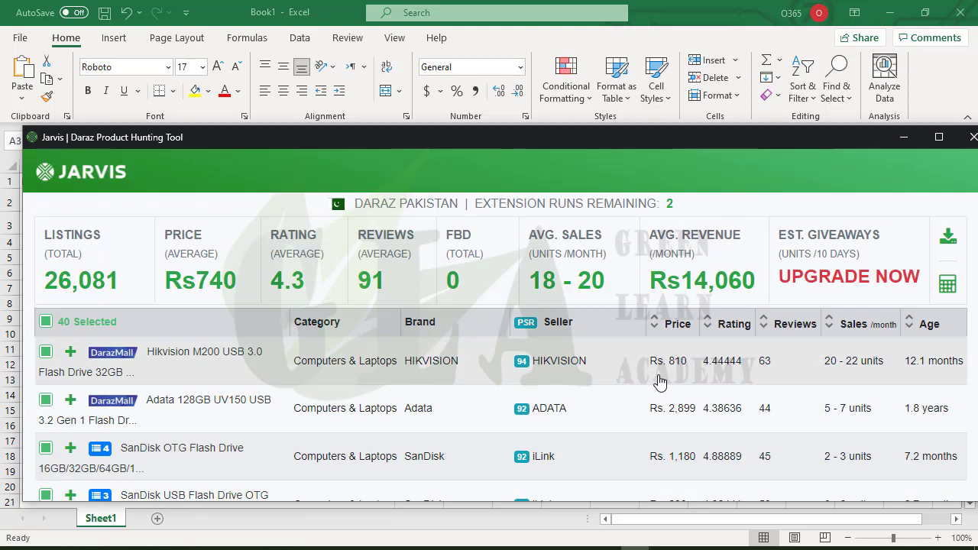
pyautogui.moveTo(815, 136); pyautogui.dragTo(755, 137)
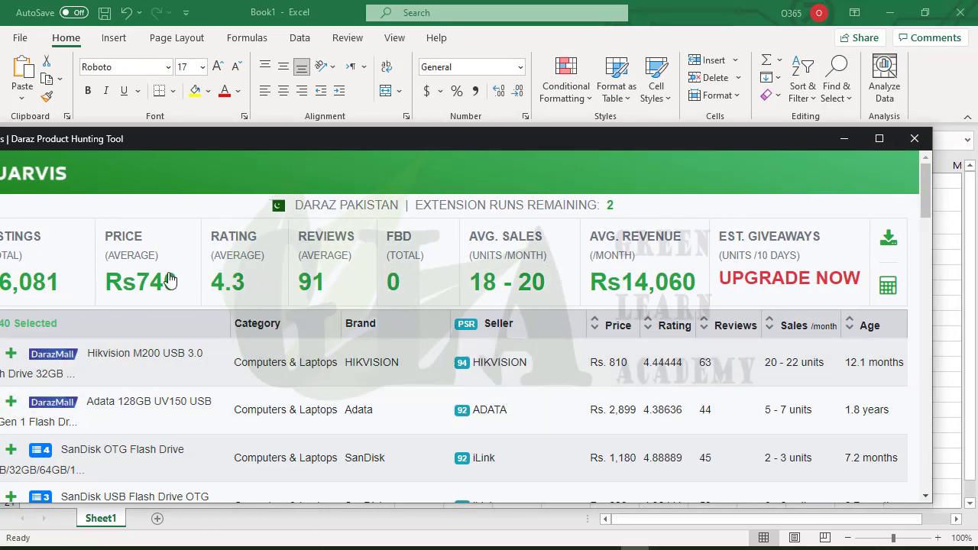
pyautogui.moveTo(427, 139); pyautogui.dragTo(489, 148)
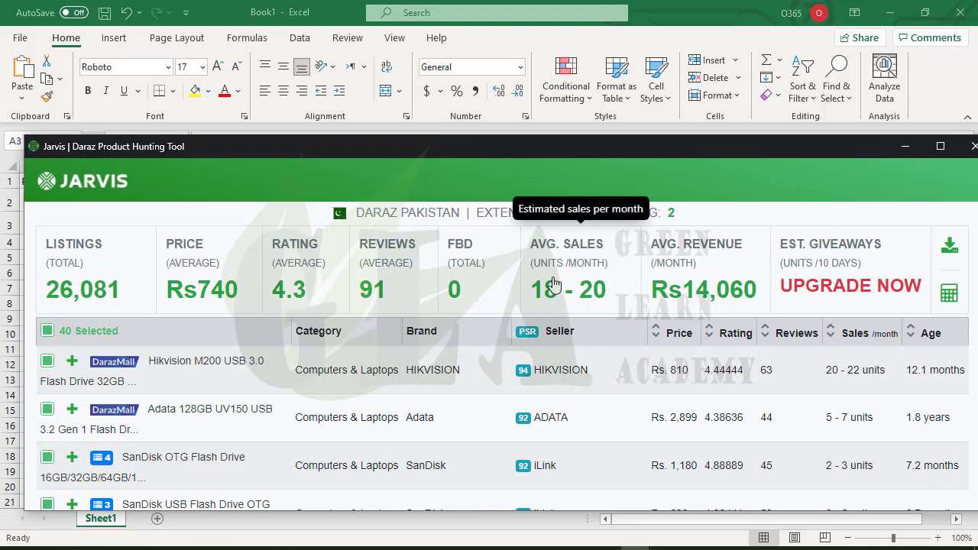
# - Exclude then re-include the Hikvision and Adata listings, keeping all 40, and close the window
pyautogui.click(47, 361)
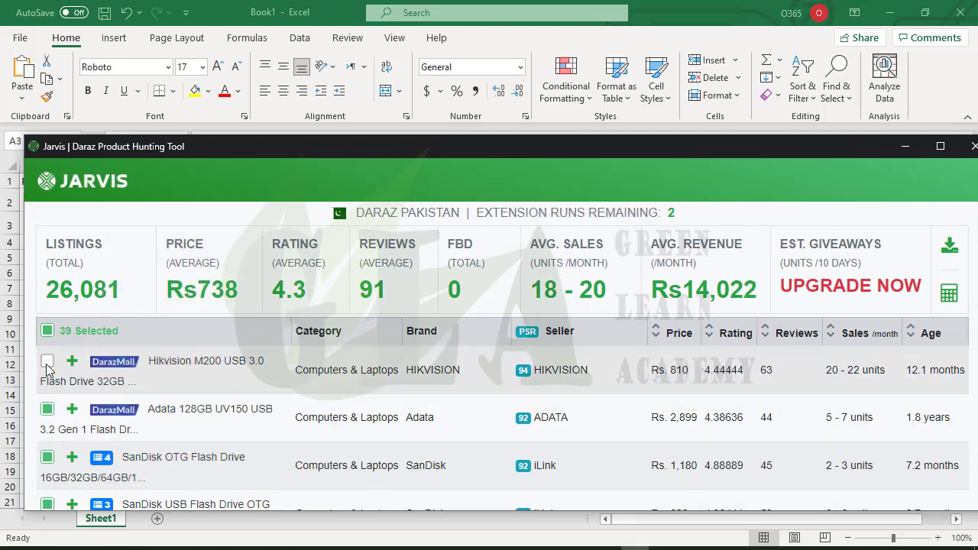
pyautogui.click(47, 410)
pyautogui.click(48, 410)
pyautogui.click(47, 362)
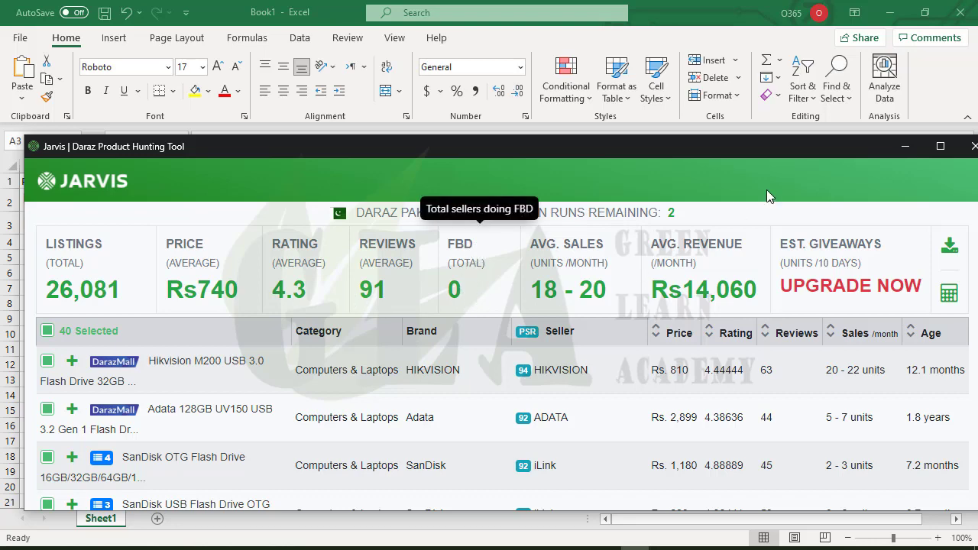
pyautogui.moveTo(722, 148); pyautogui.dragTo(655, 153)
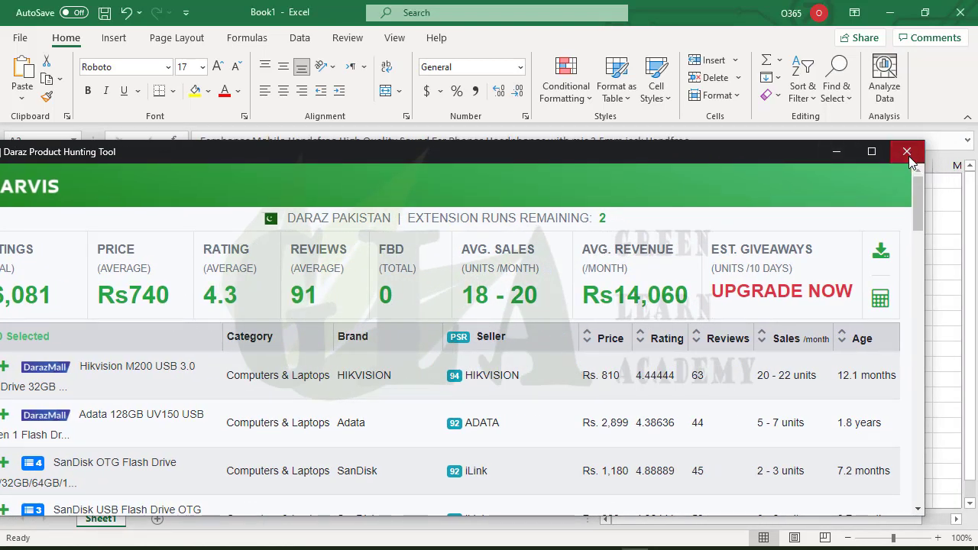
pyautogui.click(907, 152)
# - Open the Daraz Commission page showing 15% VAT, 1.25% fees and category rates
pyautogui.hotkey('alt', 'Tab')
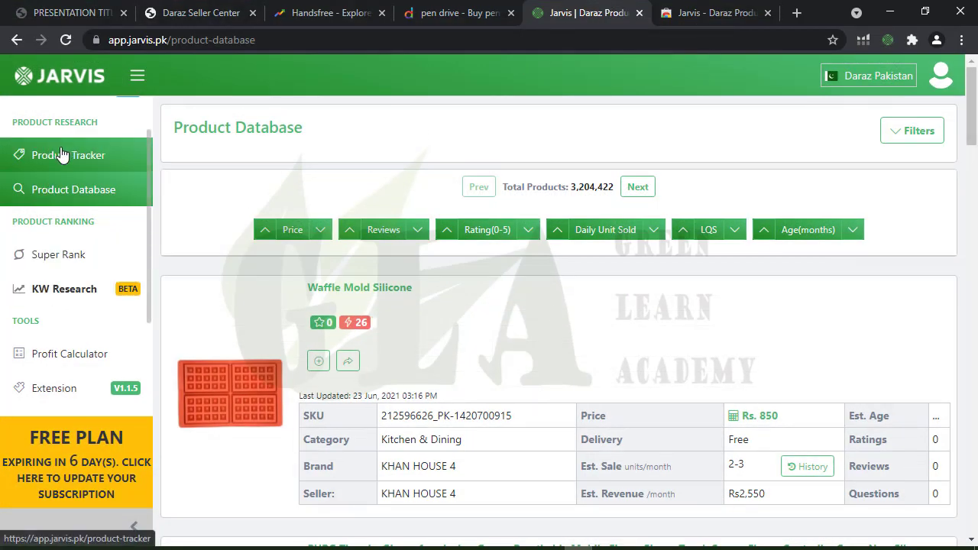
pyautogui.scroll(-2, 79, 300)
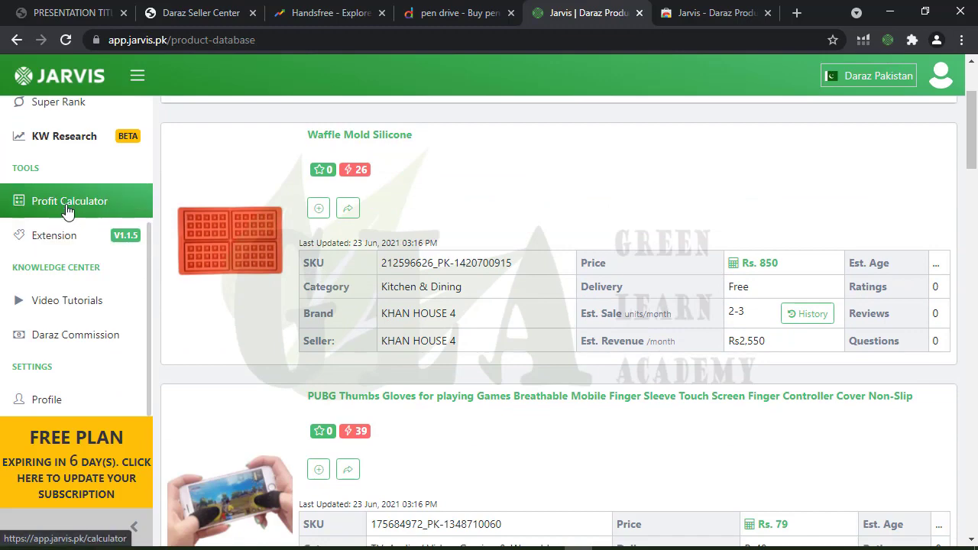
pyautogui.click(75, 336)
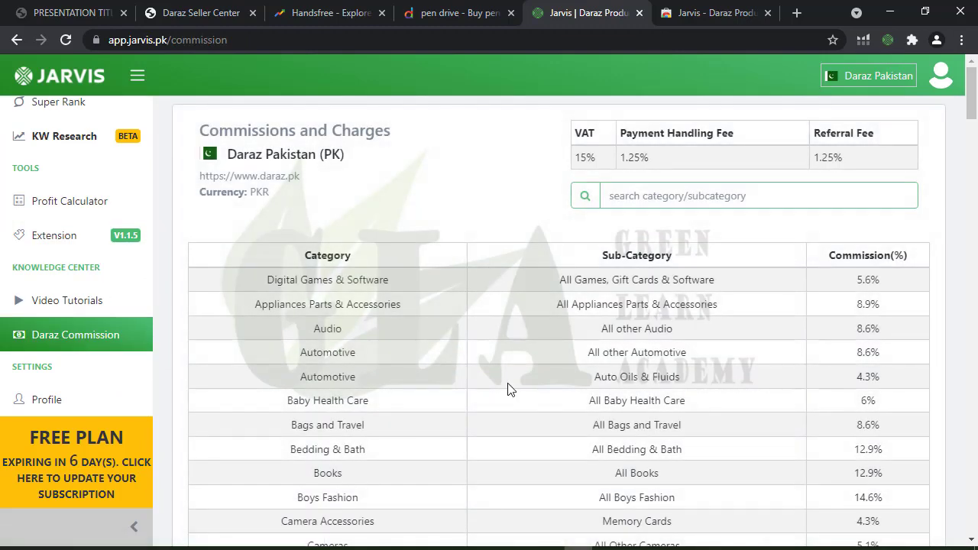
pyautogui.scroll(-12, 502, 382)
pyautogui.scroll(12, 544, 367)
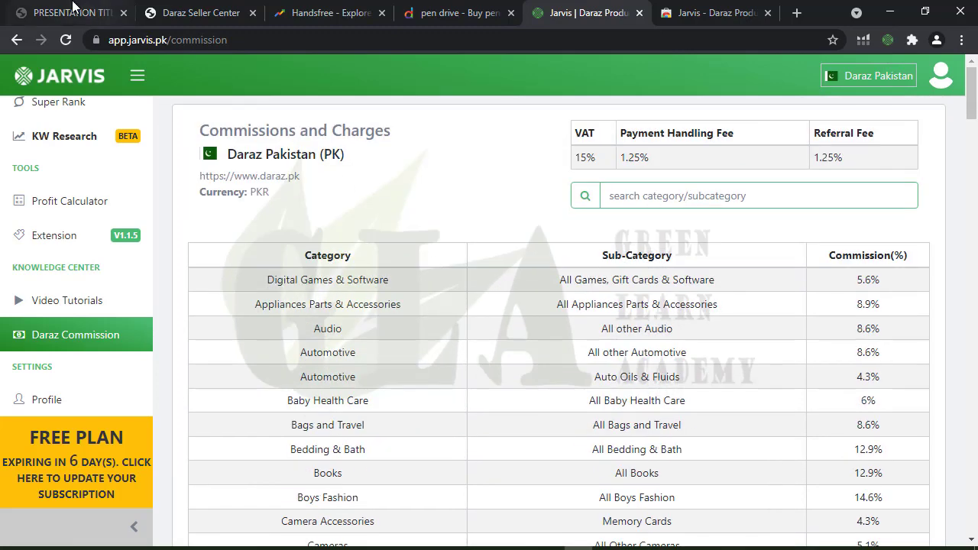
# - Glance at other tabs, review the commission table again, then return to the Product Database
pyautogui.click(54, 11)
pyautogui.click(218, 12)
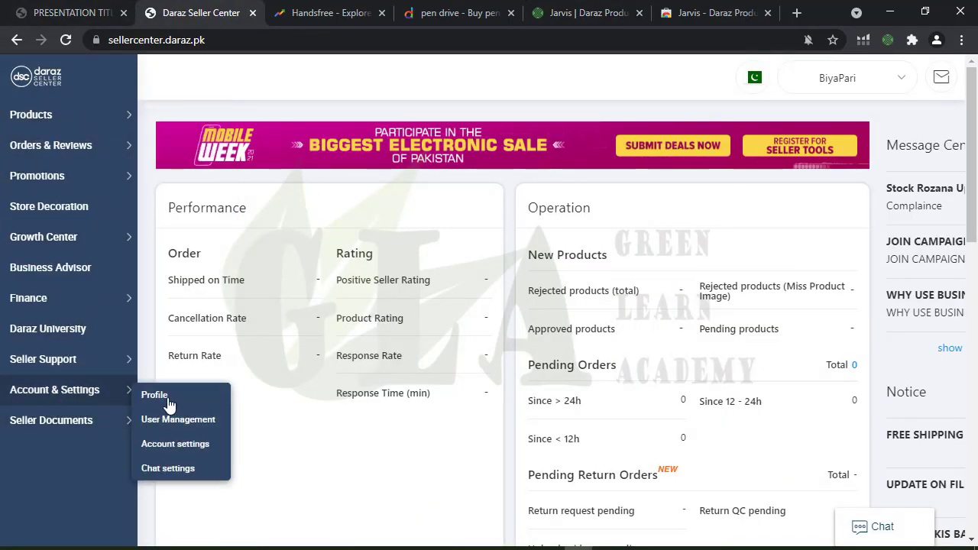
pyautogui.click(692, 9)
pyautogui.click(586, 12)
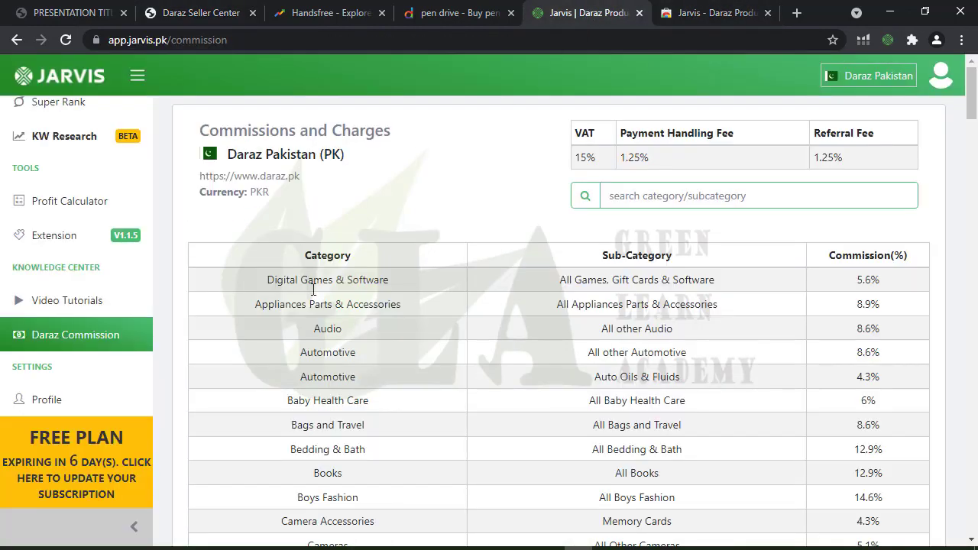
pyautogui.scroll(-2, 61, 376)
pyautogui.scroll(5, 72, 352)
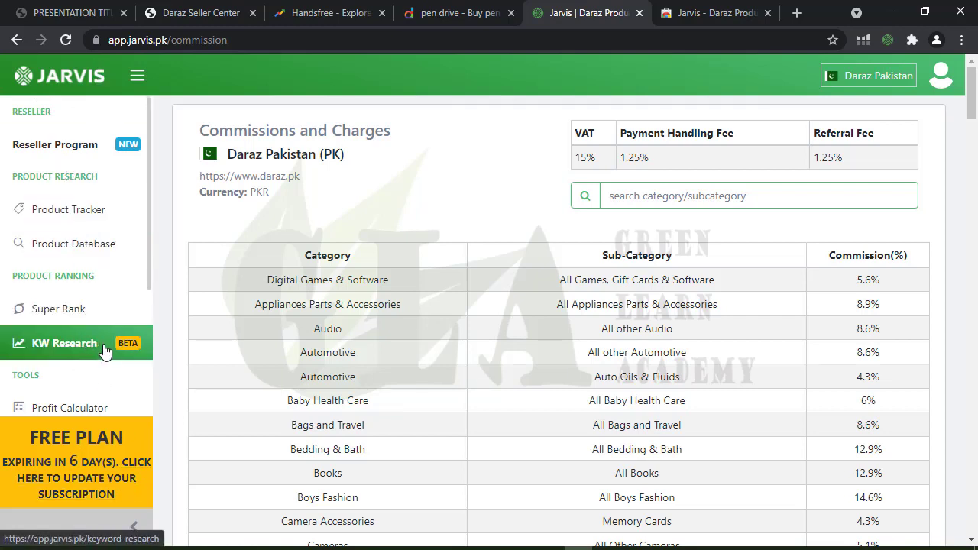
pyautogui.click(78, 246)
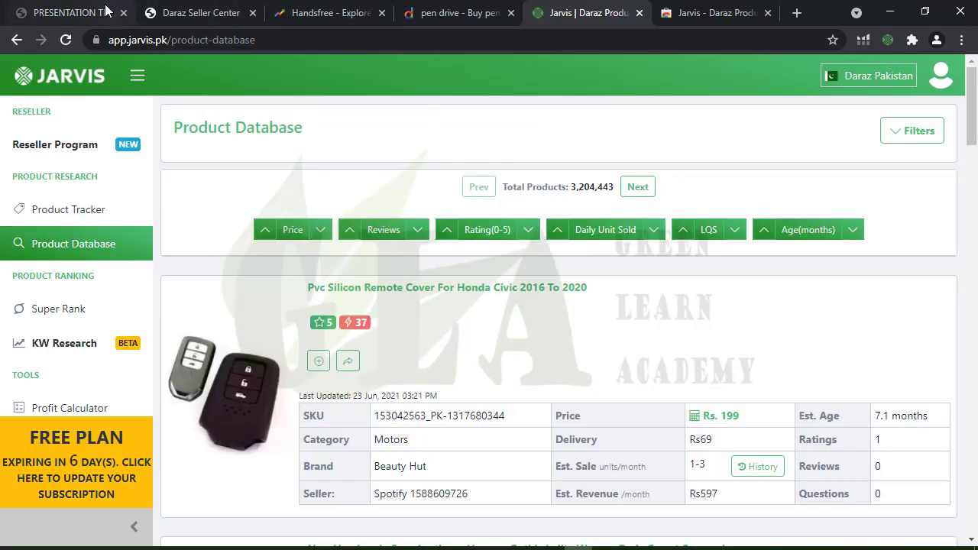
# - Return to the lecture PDF and scroll up to page 4's criteria: 100–500 rupees, 90+ reviews, 4+ rating
pyautogui.click(171, 14)
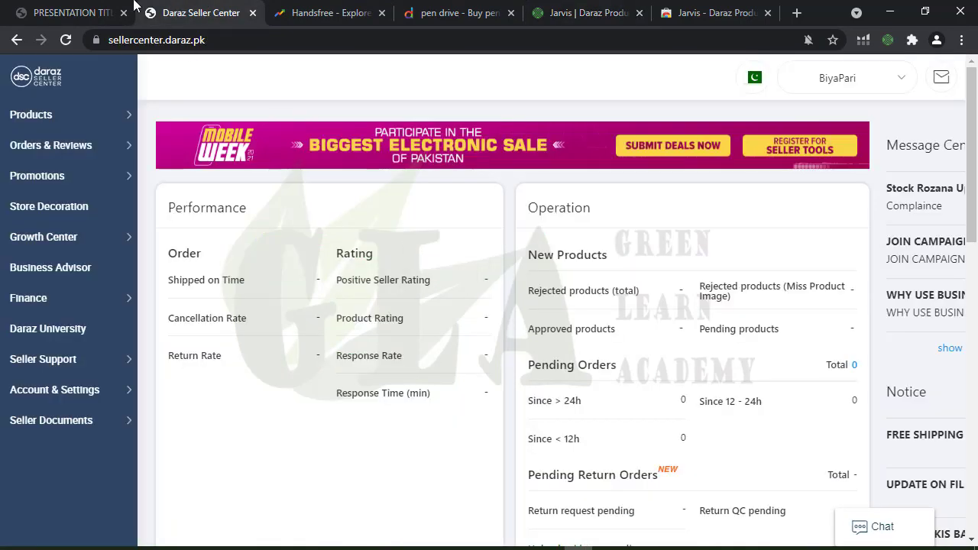
pyautogui.click(99, 16)
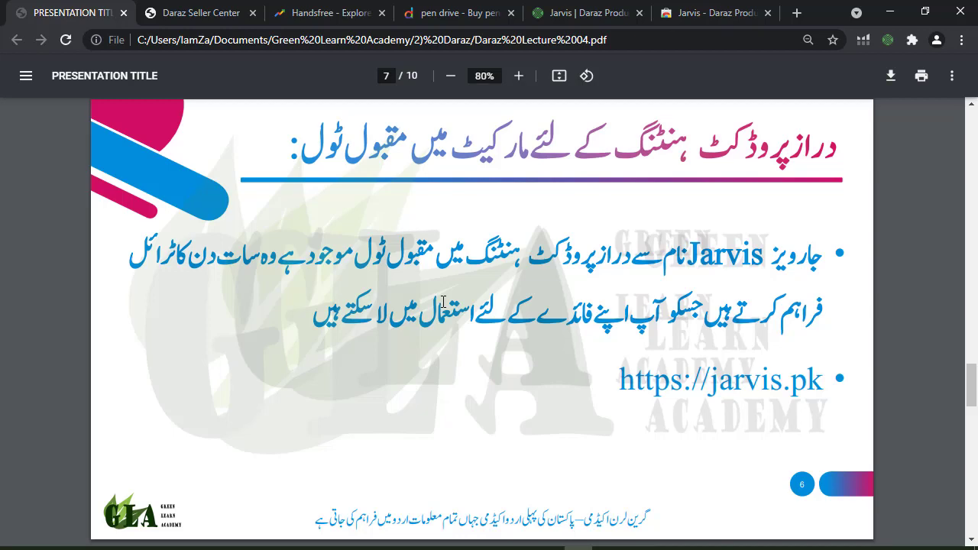
pyautogui.click(468, 14)
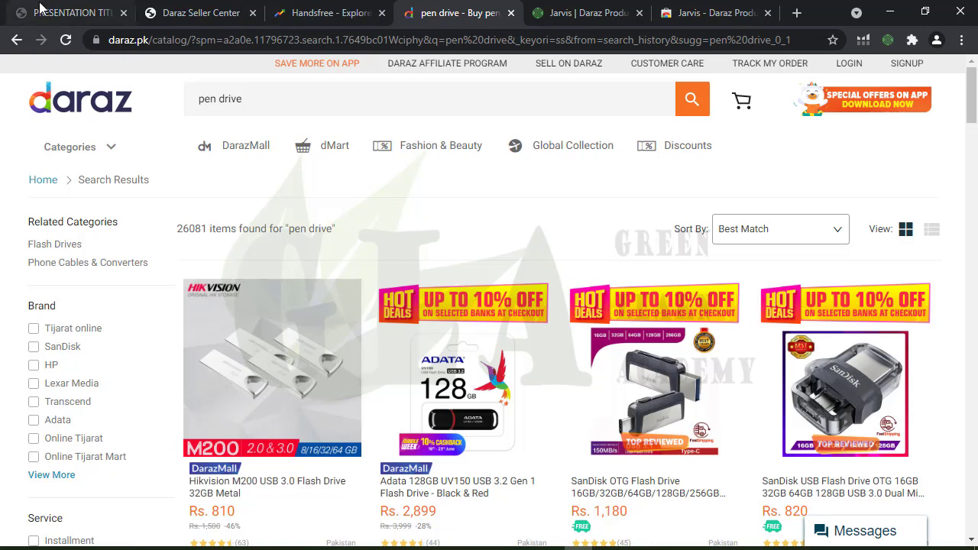
pyautogui.click(88, 11)
pyautogui.click(195, 11)
pyautogui.click(88, 10)
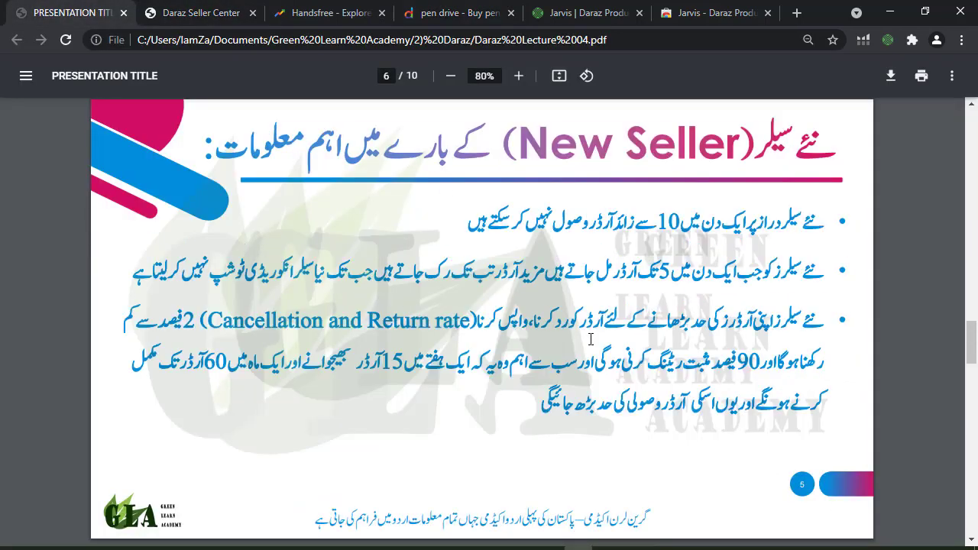
pyautogui.scroll(5, 599, 345)
pyautogui.scroll(5, 577, 344)
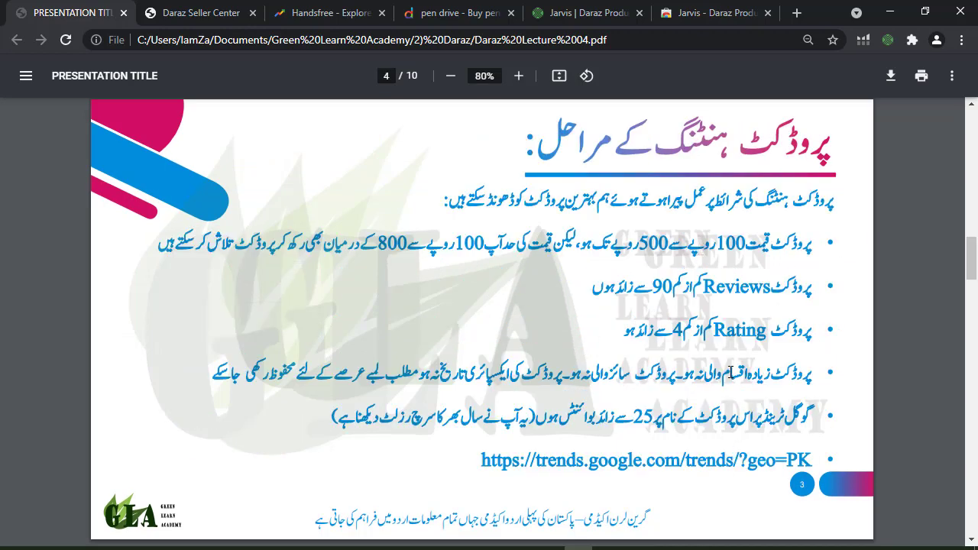
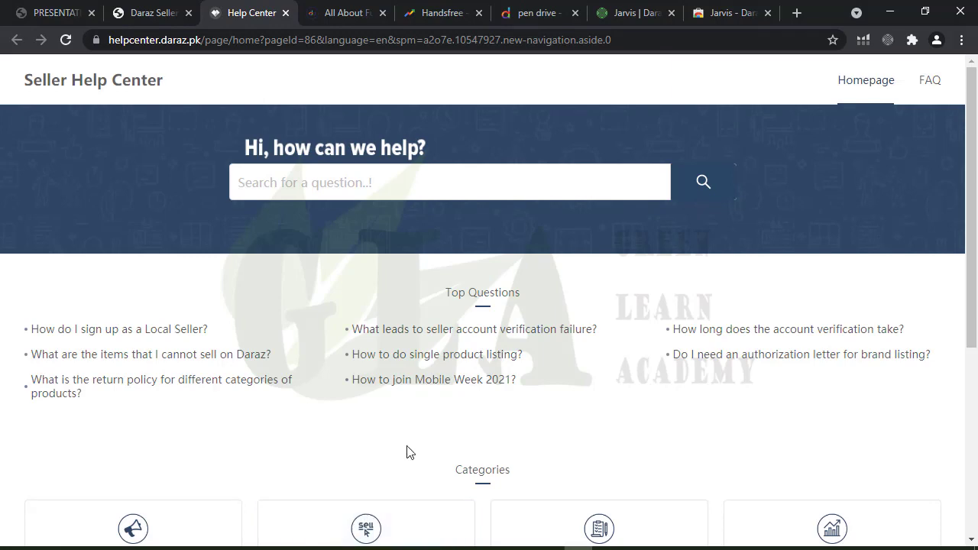
# - Leave the Help Center for the lecture PDF and highlight parts of page 8's fourth and fifth bullets
pyautogui.scroll(-4, 412, 436)
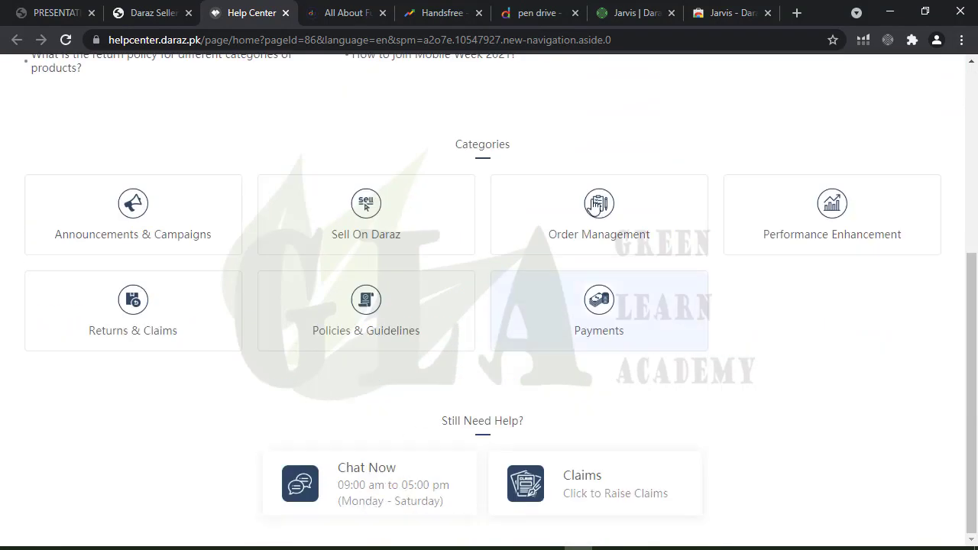
pyautogui.click(80, 7)
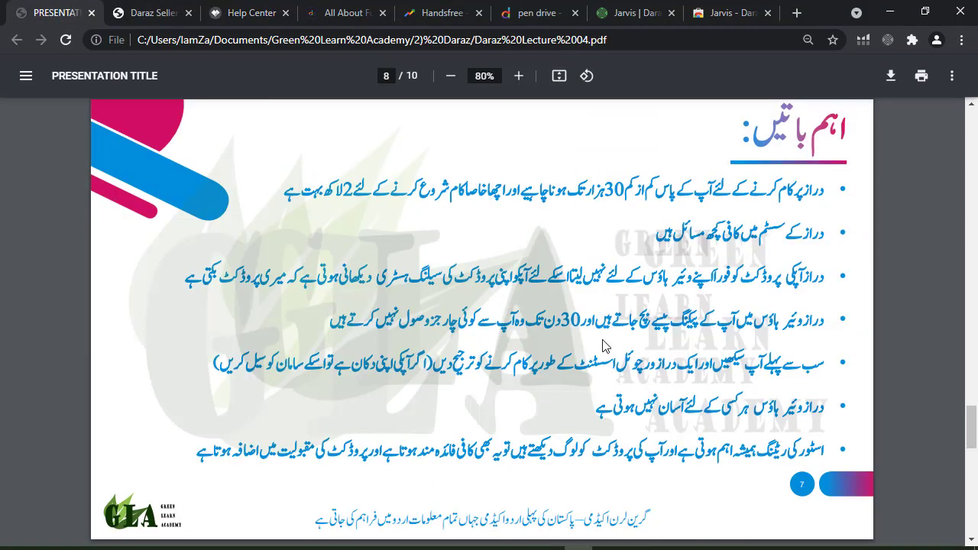
pyautogui.moveTo(654, 318); pyautogui.dragTo(443, 321)
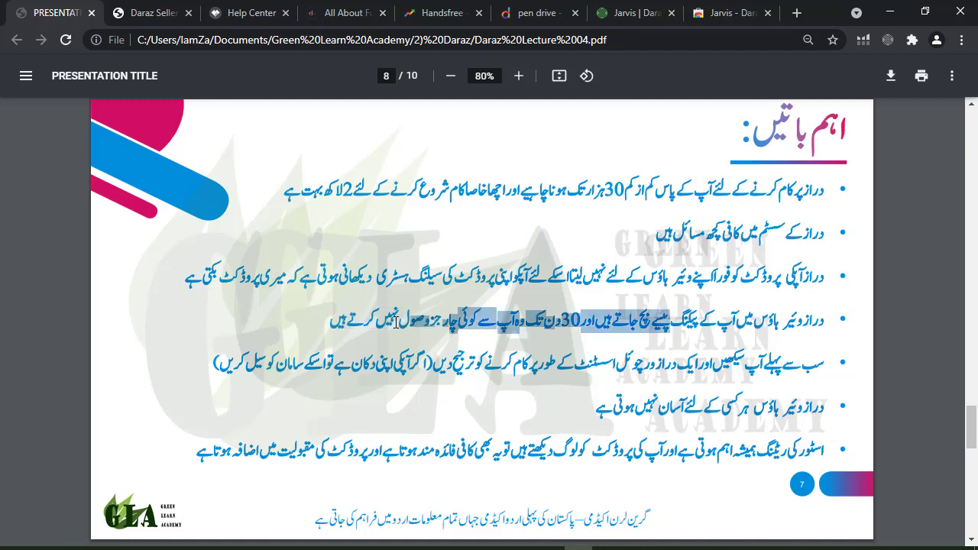
pyautogui.click(413, 321)
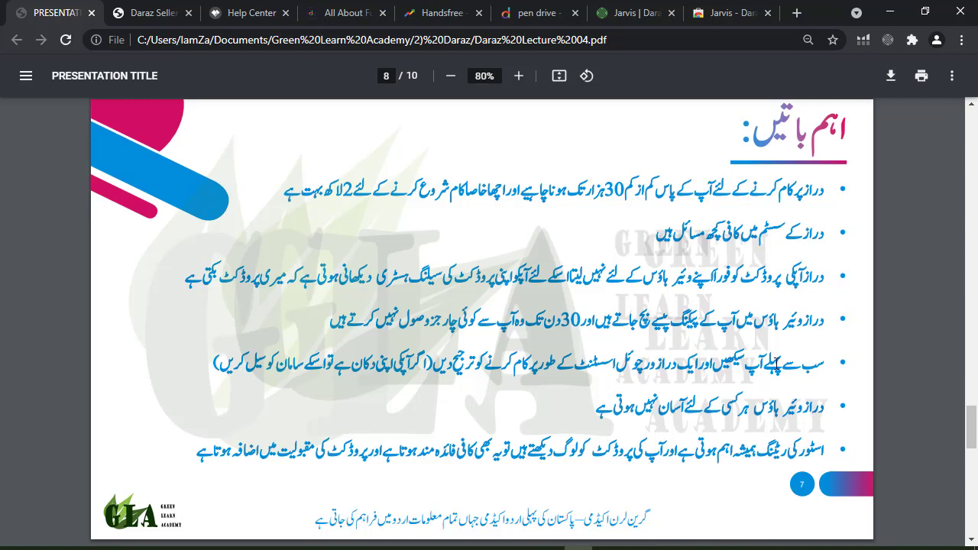
pyautogui.moveTo(754, 362); pyautogui.dragTo(586, 372)
pyautogui.click(586, 372)
pyautogui.click(153, 13)
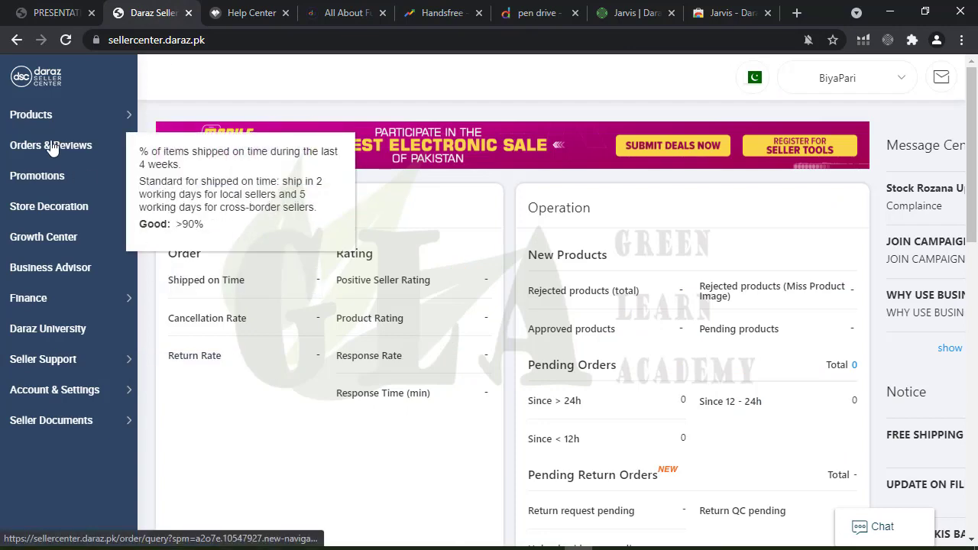
pyautogui.click(70, 14)
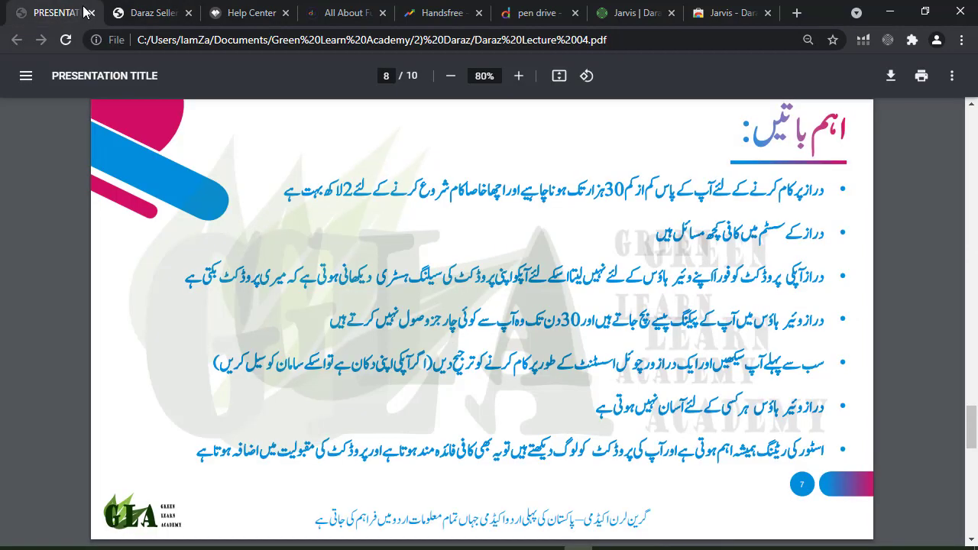
pyautogui.click(153, 13)
pyautogui.moveTo(448, 268)
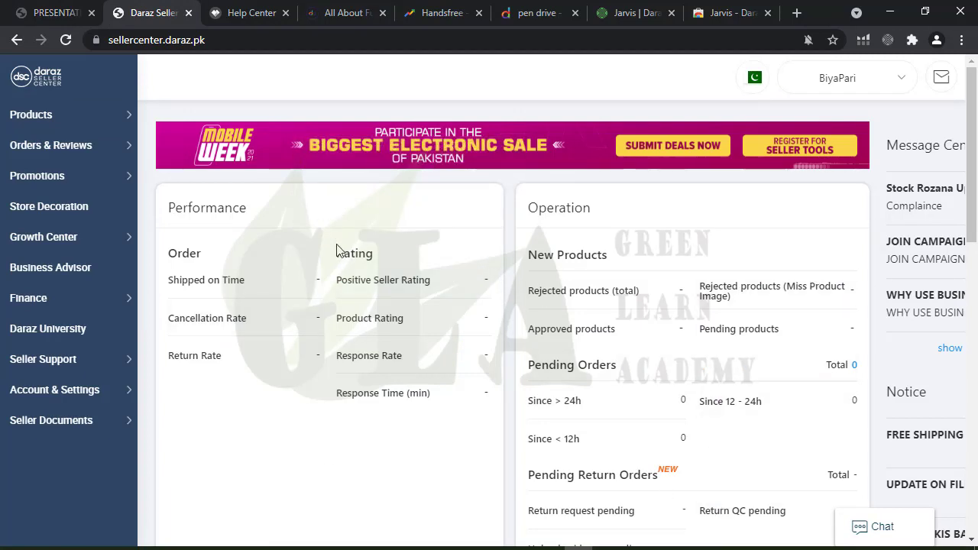
pyautogui.click(40, 11)
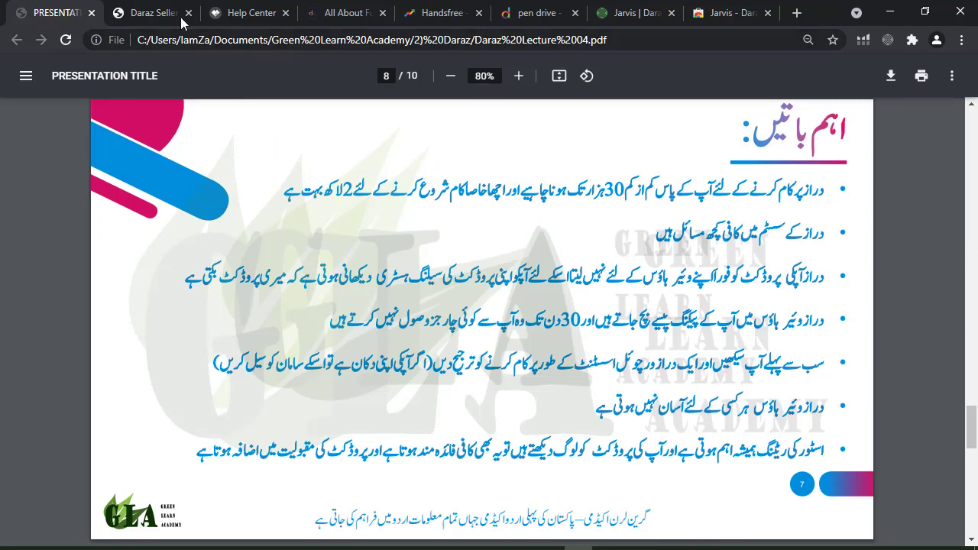
pyautogui.click(157, 13)
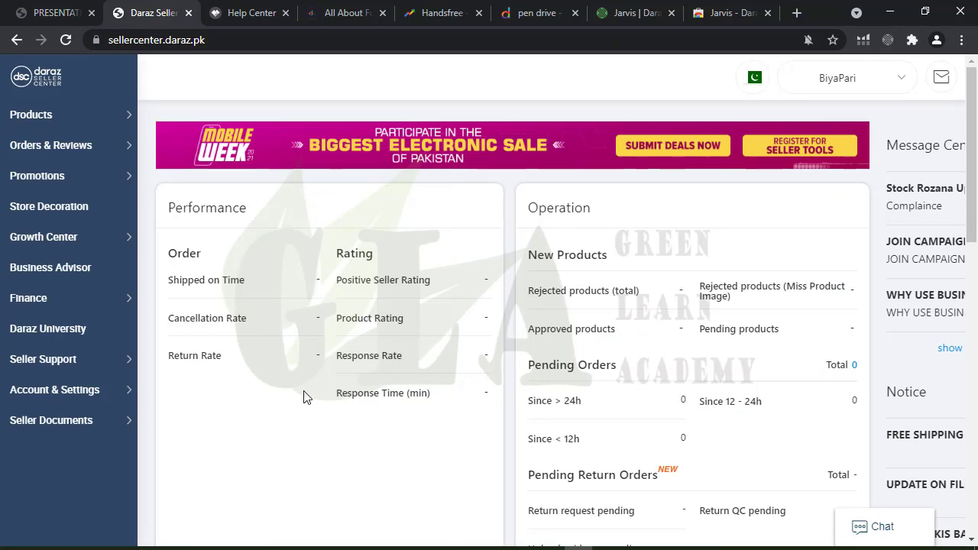
pyautogui.click(38, 13)
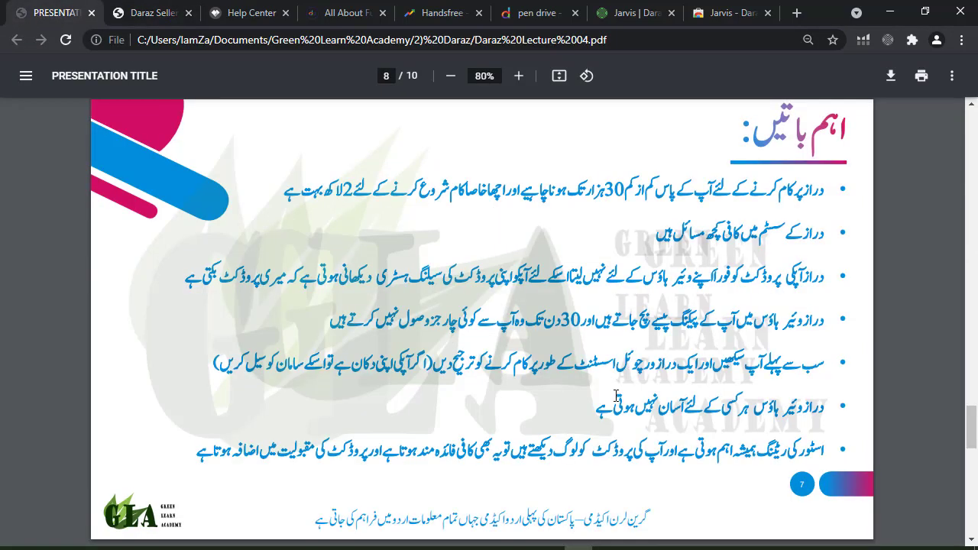
pyautogui.moveTo(745, 359); pyautogui.dragTo(544, 361)
pyautogui.click(444, 355)
pyautogui.moveTo(641, 273); pyautogui.dragTo(221, 290)
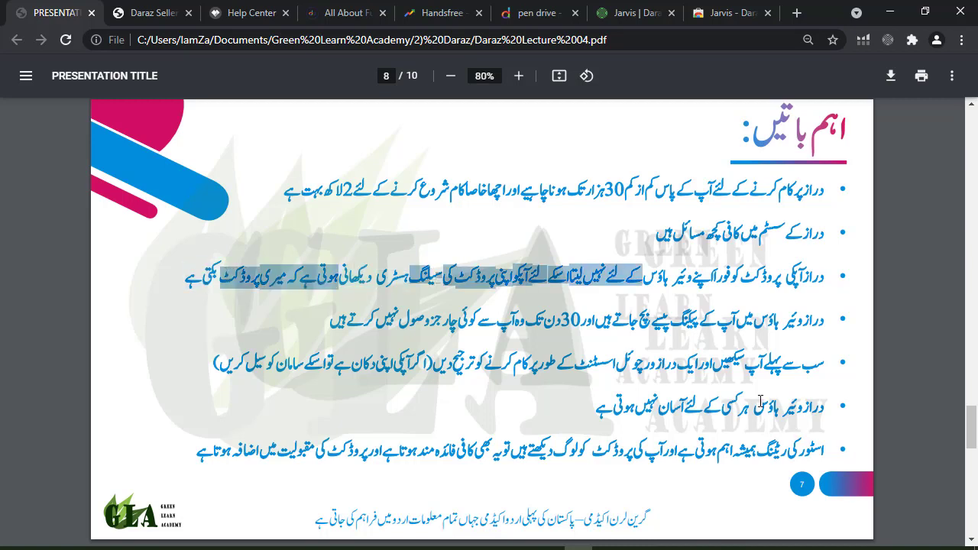
pyautogui.click(633, 413)
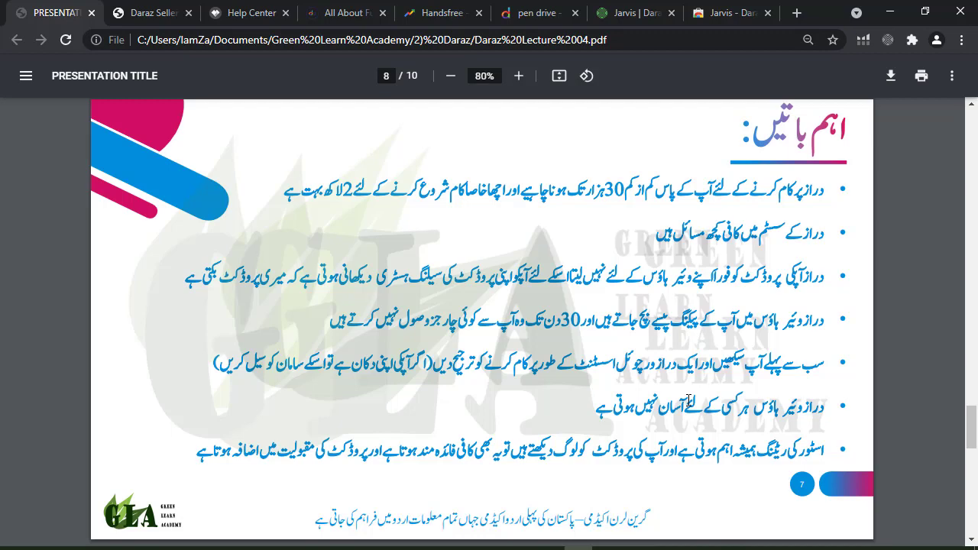
pyautogui.click(156, 13)
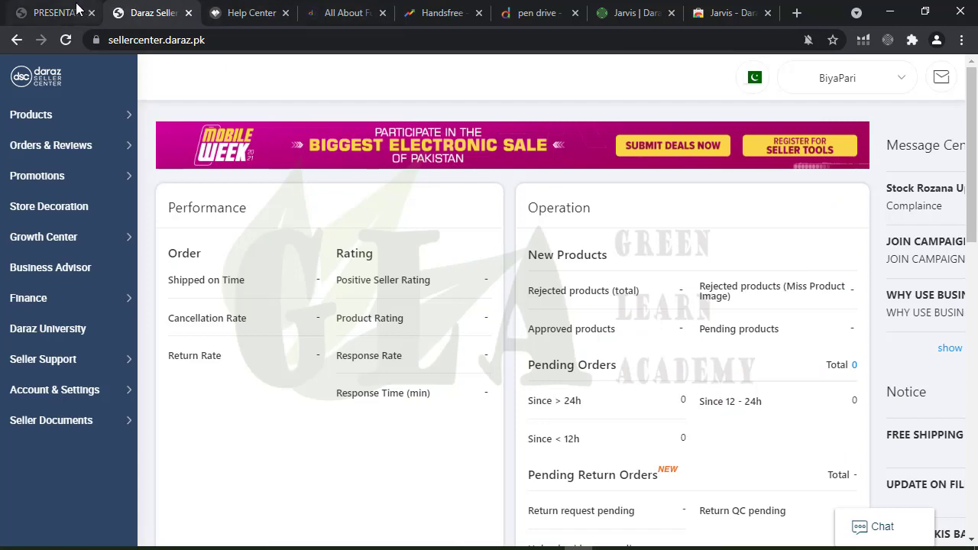
pyautogui.click(47, 13)
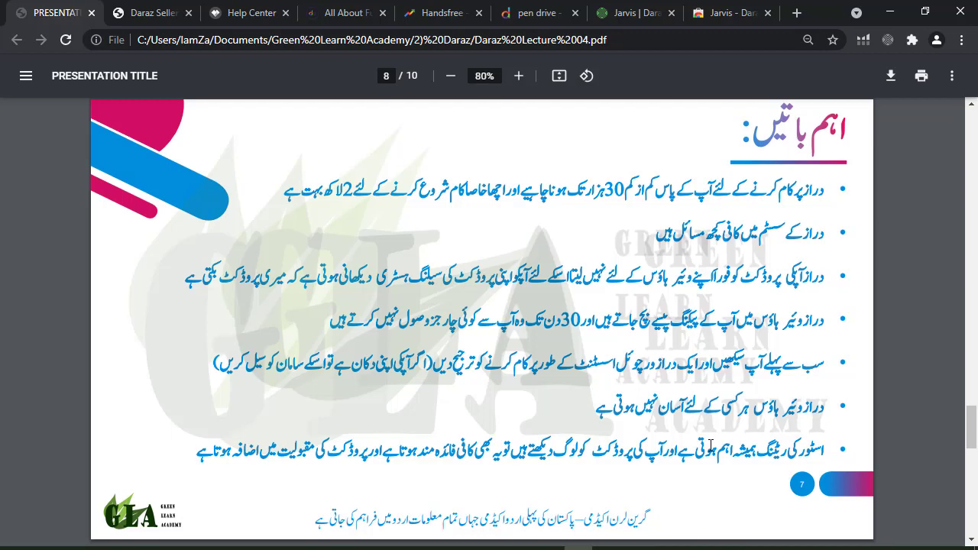
# - Page back to the New Seller slide, highlight its first and third bullets, then page forward again
pyautogui.press('Left')
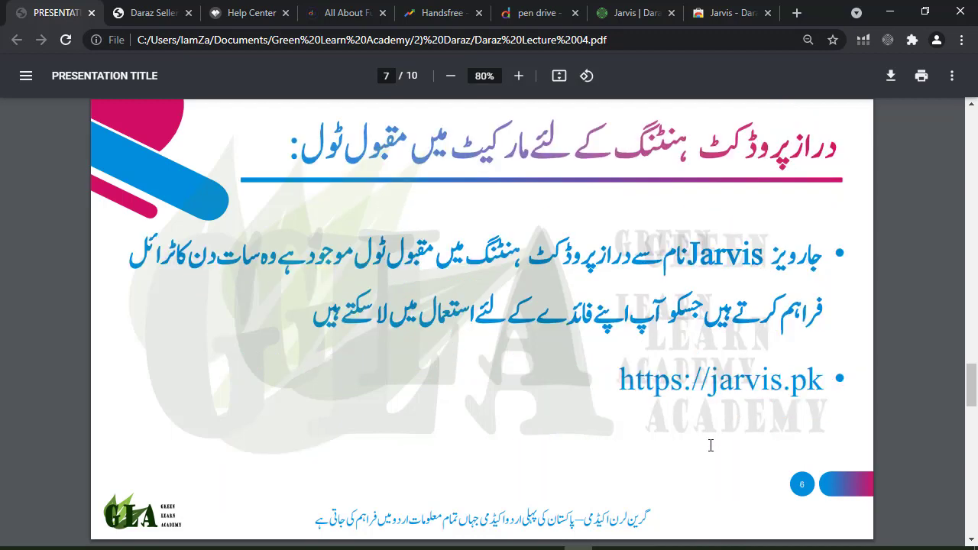
pyautogui.press('Left')
pyautogui.moveTo(651, 223); pyautogui.dragTo(682, 280)
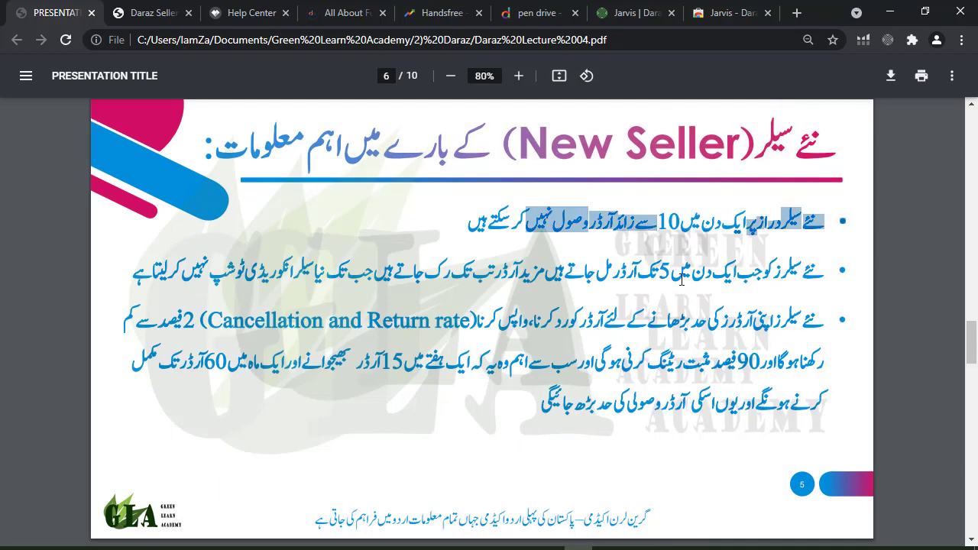
pyautogui.click(681, 280)
pyautogui.moveTo(765, 359); pyautogui.dragTo(399, 374)
pyautogui.click(241, 346)
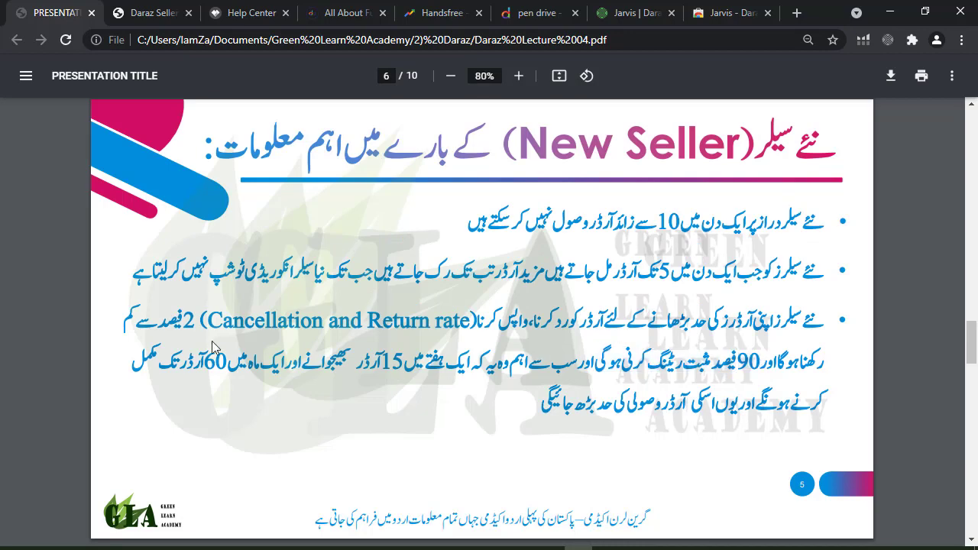
pyautogui.press('Right')
pyautogui.press('Right')
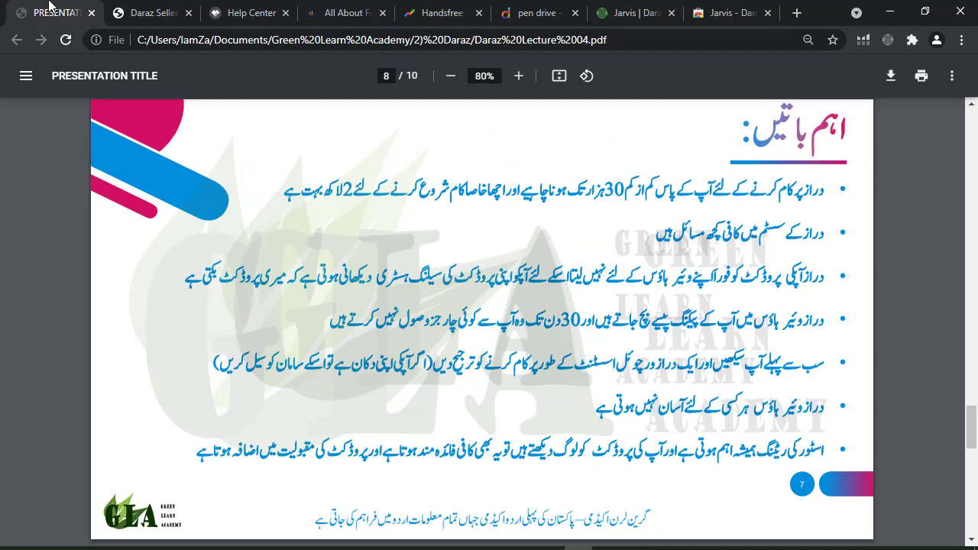
# - Open the Growth Center's Policy Compliance page from the Seller Center dashboard
pyautogui.click(134, 13)
pyautogui.moveTo(44, 244)
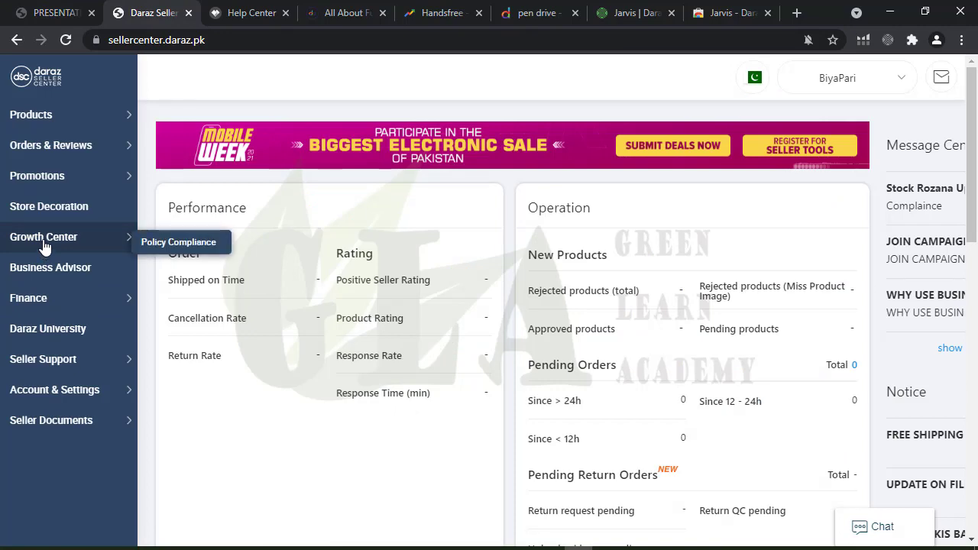
pyautogui.click(155, 243)
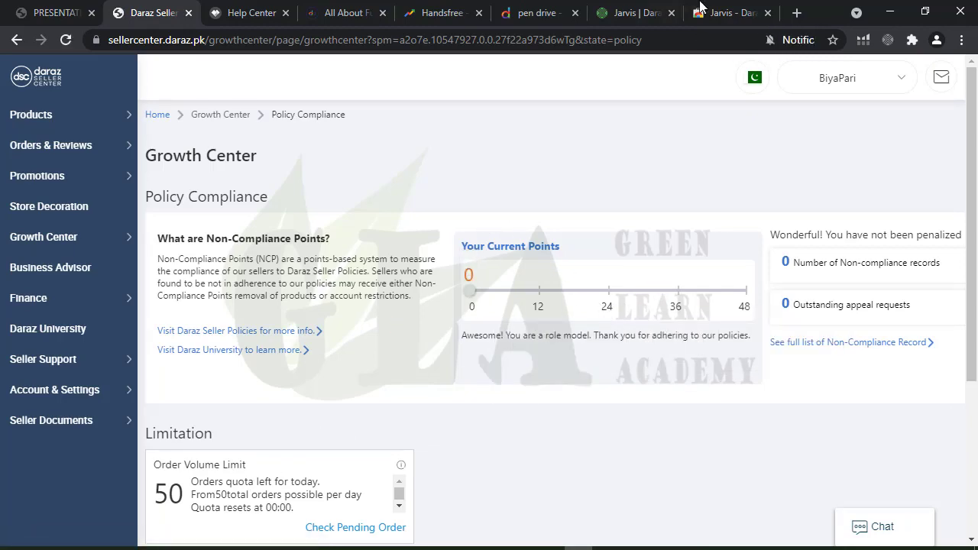
# - Cycle through the Jarvis, pen drive, Handsfree and Help Center tabs, then return to the lecture PDF
pyautogui.click(639, 14)
pyautogui.click(497, 10)
pyautogui.click(409, 11)
pyautogui.click(236, 12)
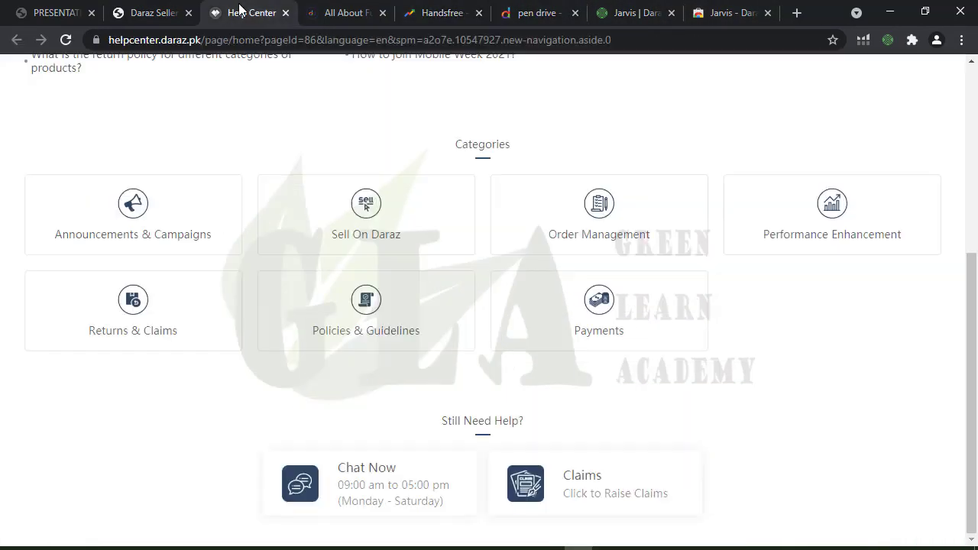
pyautogui.click(161, 9)
pyautogui.click(62, 12)
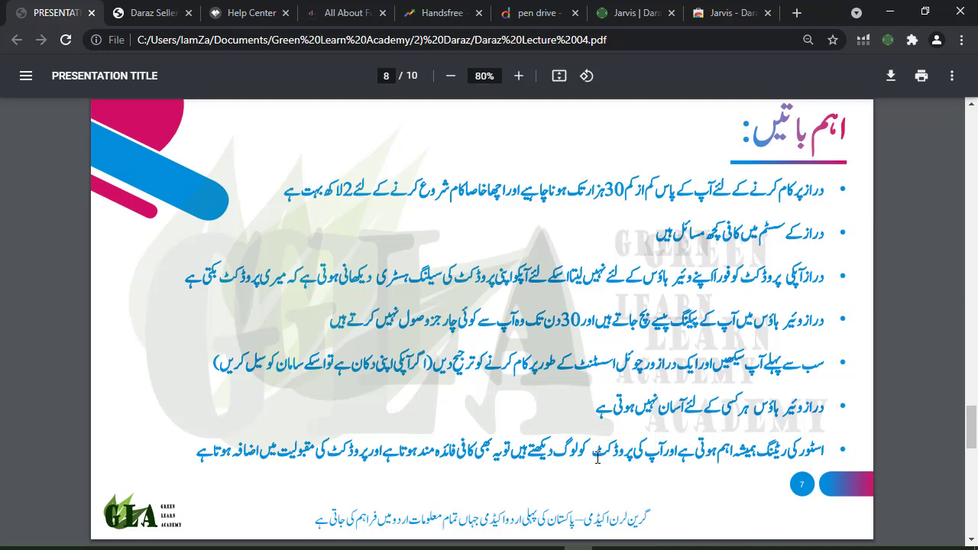
# - Highlight the closing Urdu points on page 8, including the store-ratings tip, then advance the slide
pyautogui.moveTo(449, 448); pyautogui.dragTo(717, 354)
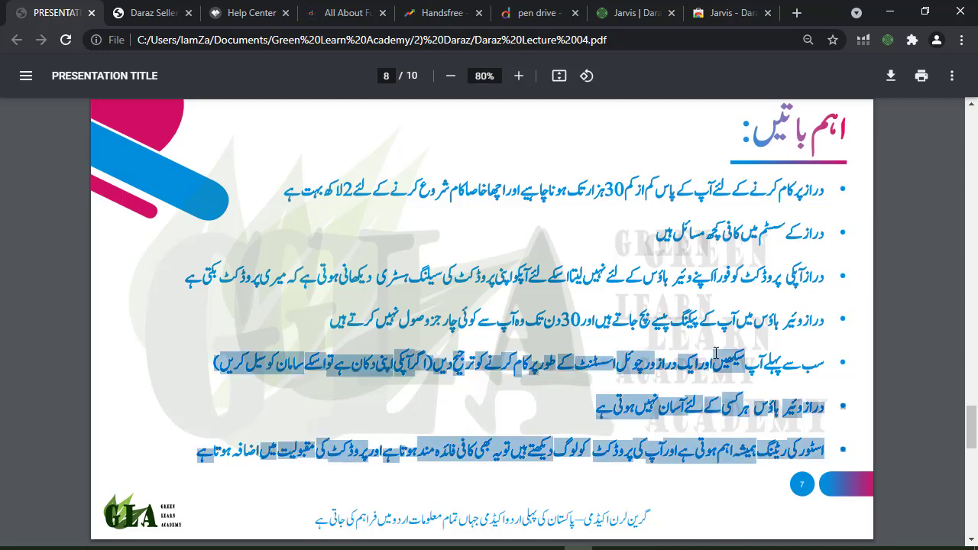
pyautogui.click(691, 291)
pyautogui.moveTo(768, 237); pyautogui.dragTo(407, 408)
pyautogui.click(435, 402)
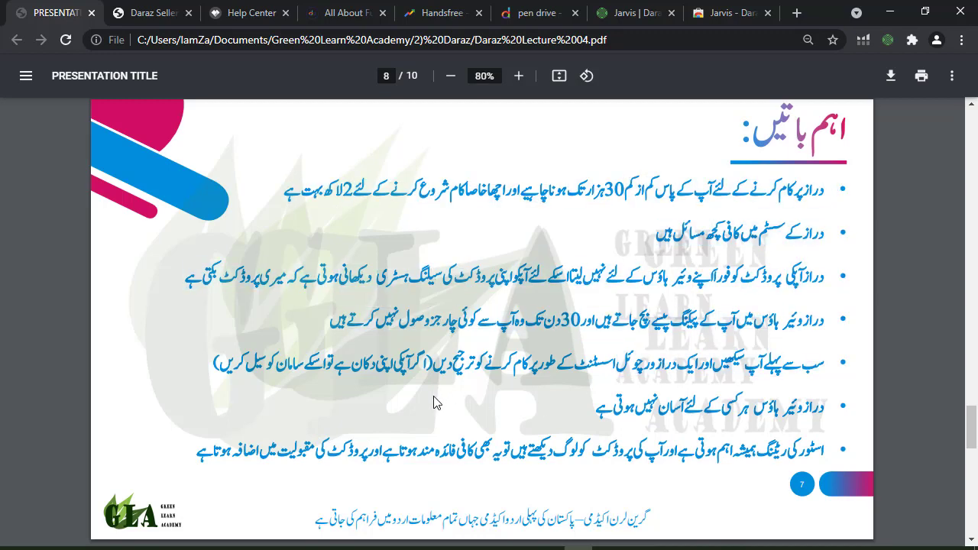
pyautogui.press('Right')
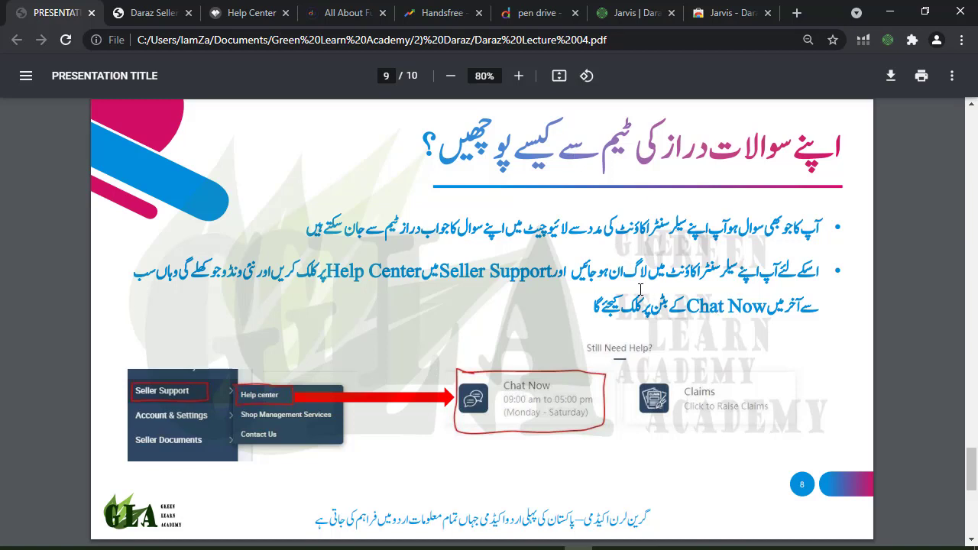
# - Reload the Seller Center dashboard and dismiss its stock-update announcement popup
pyautogui.doubleClick(465, 276)
pyautogui.click(508, 264)
pyautogui.click(141, 10)
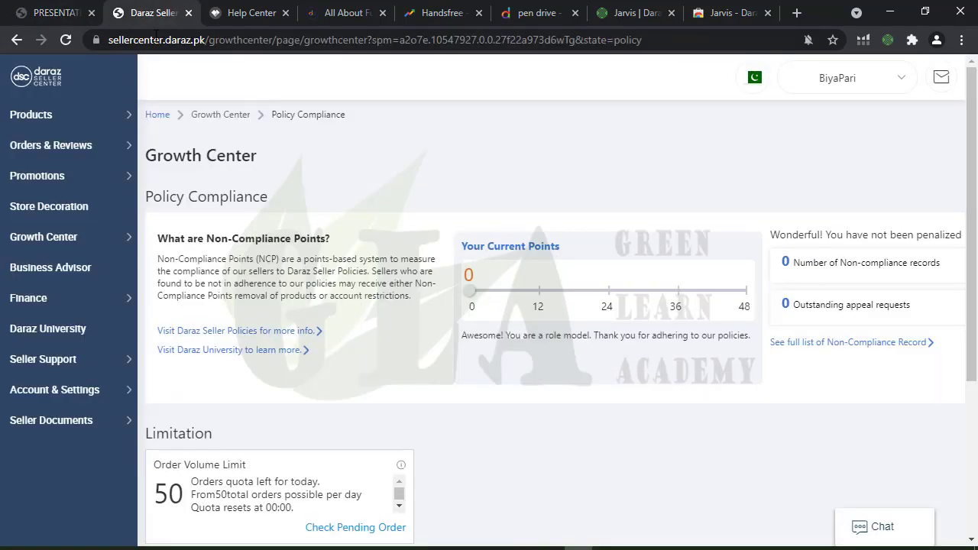
pyautogui.click(197, 40)
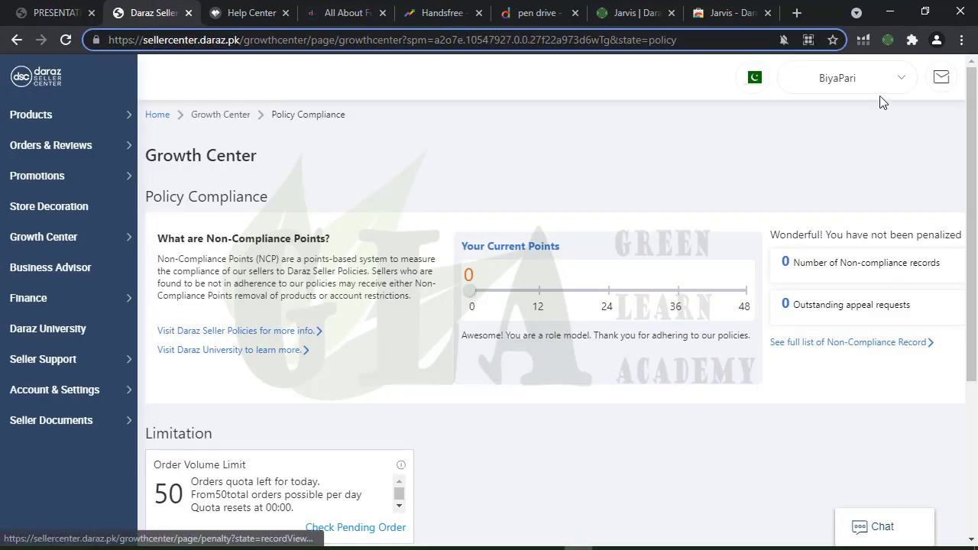
pyautogui.press('Return')
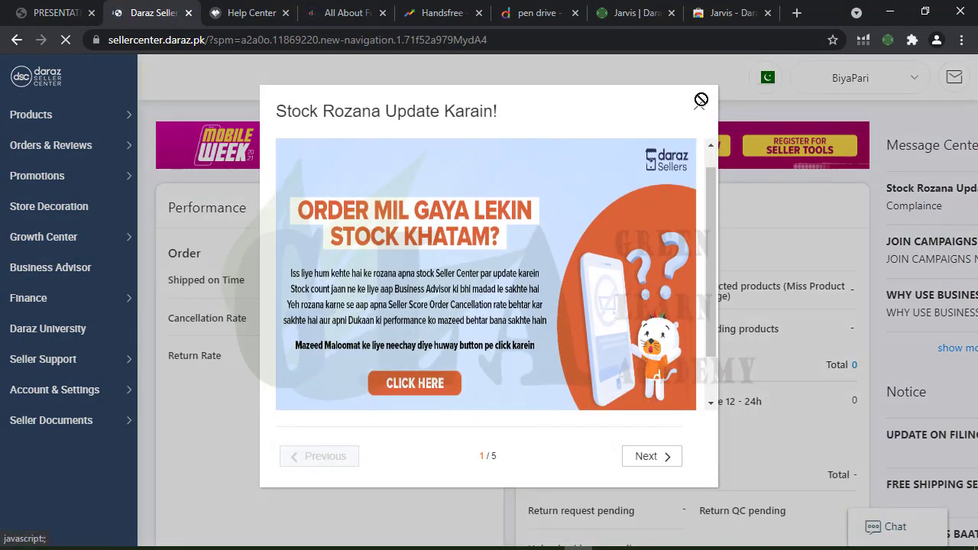
pyautogui.click(695, 105)
pyautogui.click(71, 7)
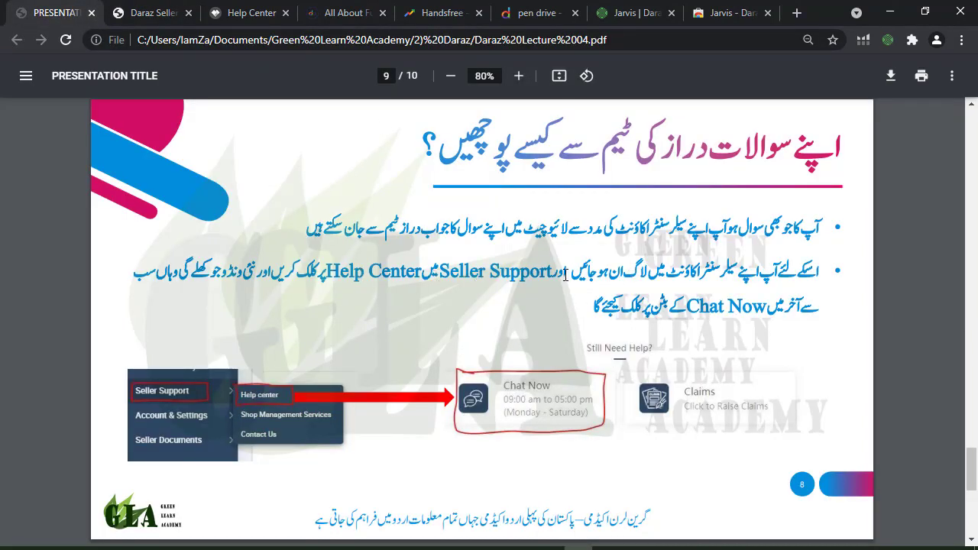
# - Open Help center from the Seller Support menu and close the older duplicate Help Center tab
pyautogui.moveTo(556, 269); pyautogui.dragTo(440, 272)
pyautogui.click(153, 13)
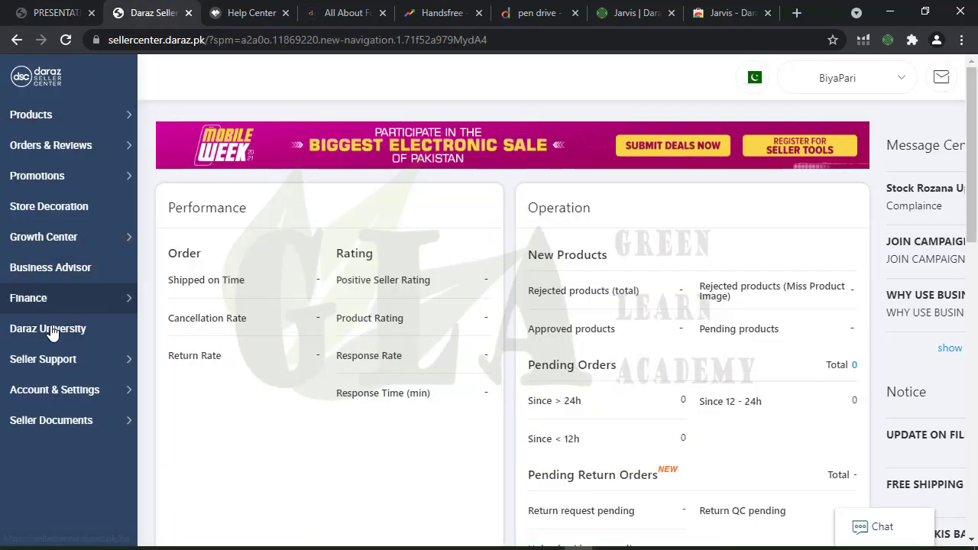
pyautogui.moveTo(40, 369)
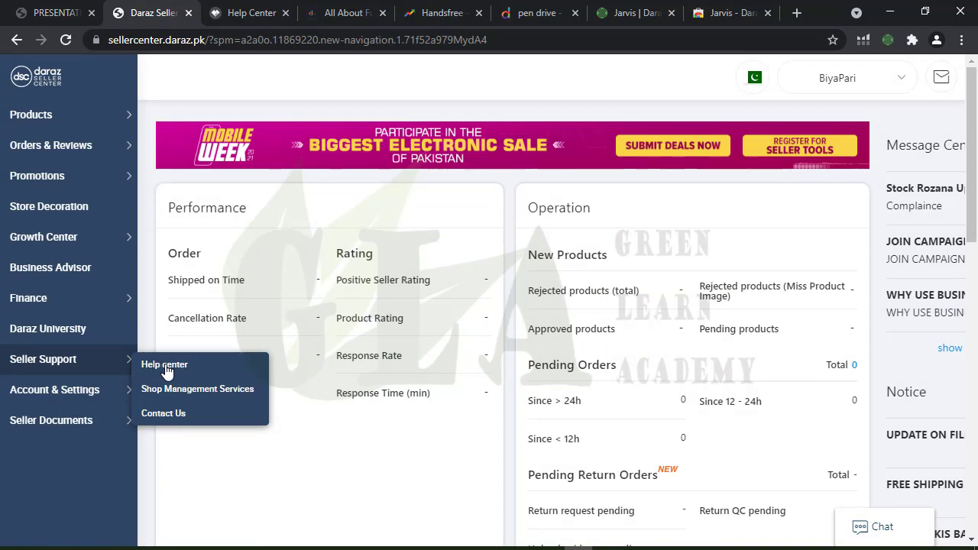
pyautogui.click(53, 13)
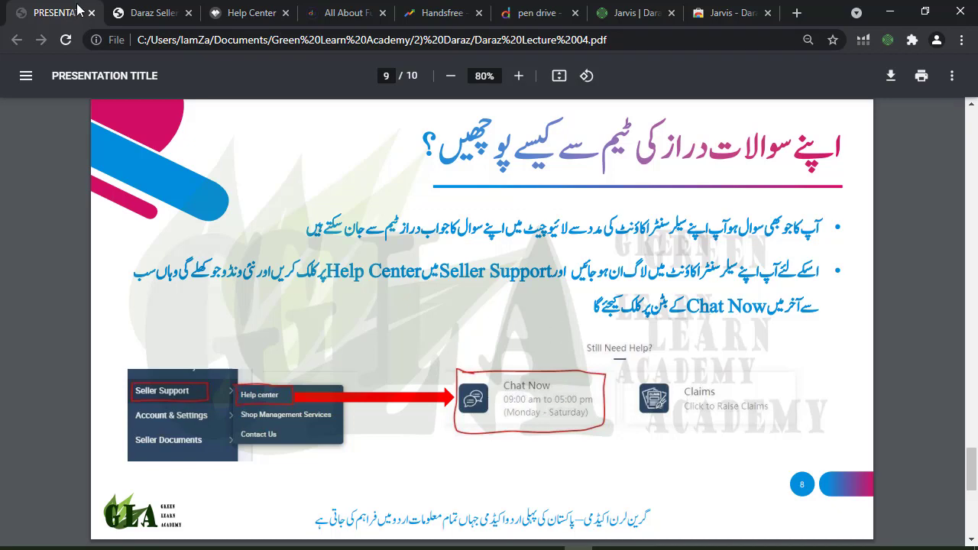
pyautogui.hotkey('ctrl', 'Tab')
pyautogui.moveTo(48, 360)
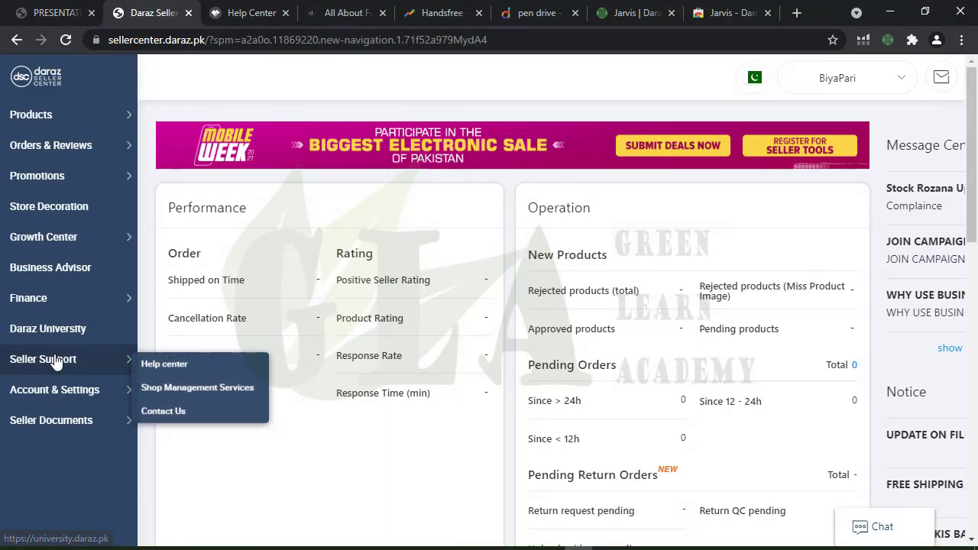
pyautogui.click(170, 370)
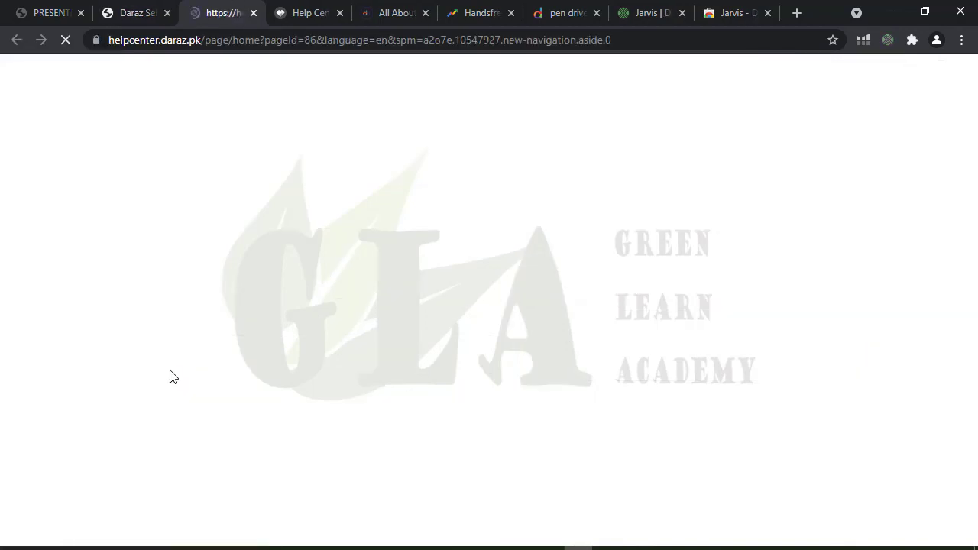
pyautogui.click(344, 13)
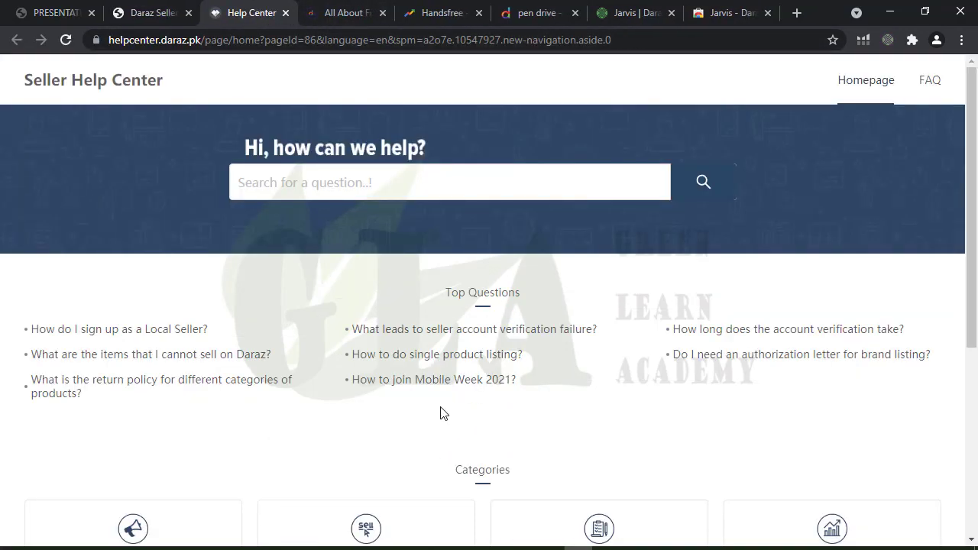
# - Scroll down to the Categories and Still Need Help sections and start a Chat Now live chat
pyautogui.scroll(-4, 437, 405)
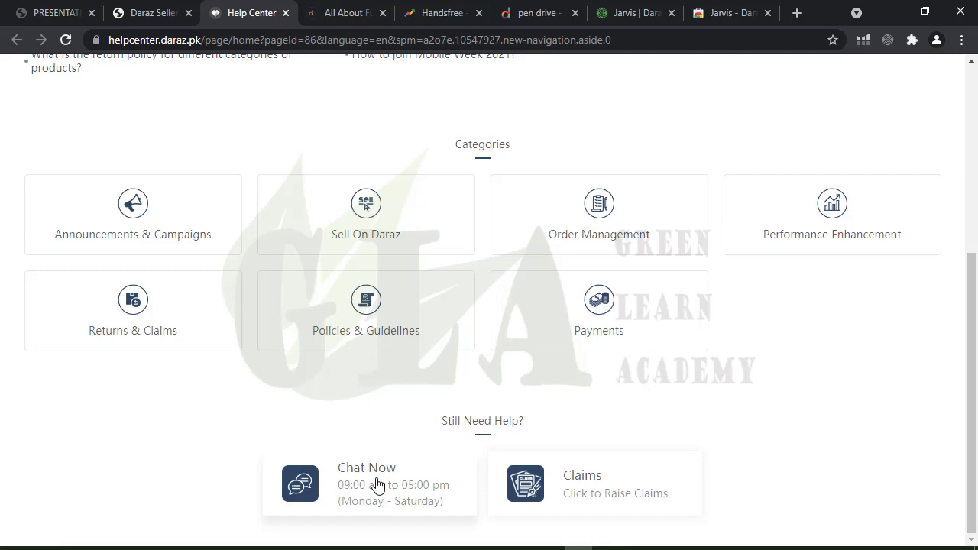
pyautogui.click(376, 484)
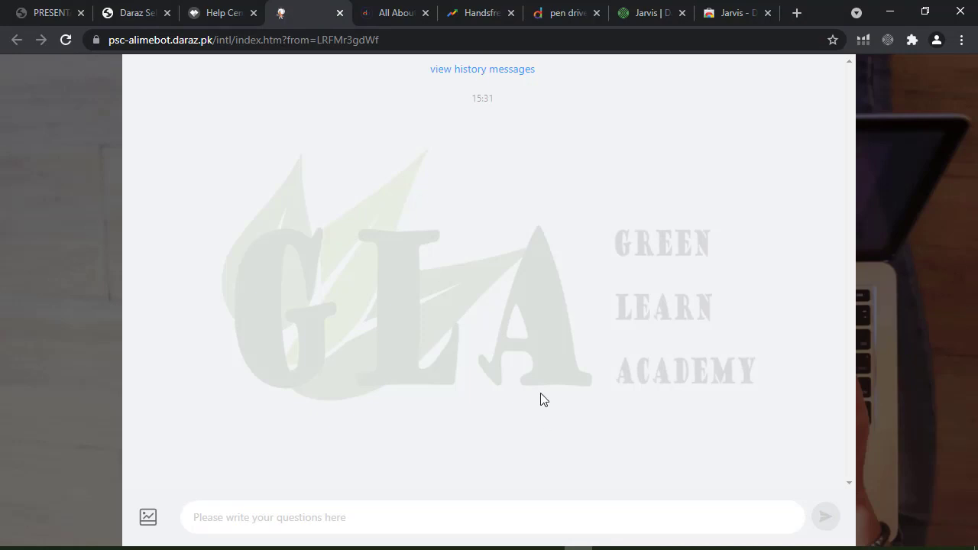
# - Set the chat page zoom to 90% and send the greeting 'Assalamu Alaikum'
pyautogui.click(314, 515)
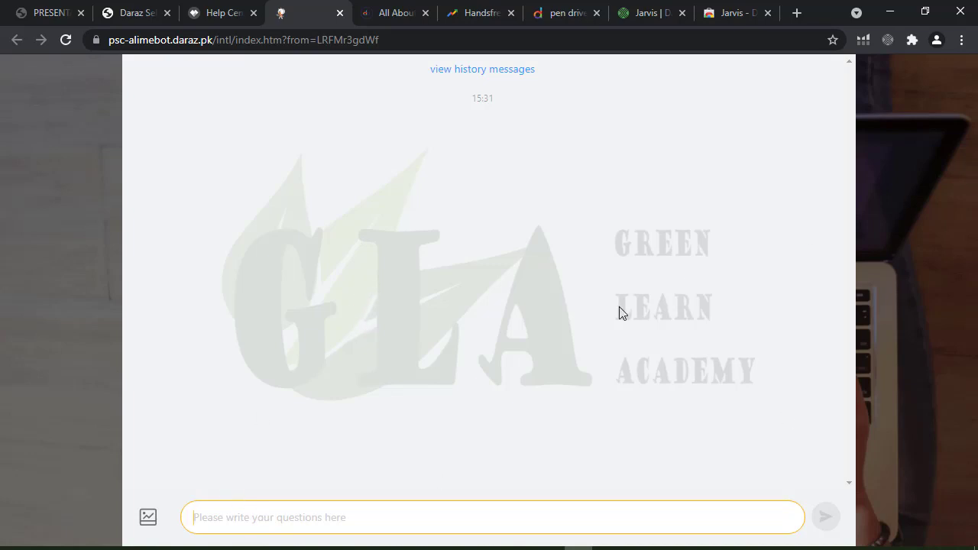
pyautogui.hotkey('ctrl', '-')
pyautogui.hotkey('ctrl', '-')
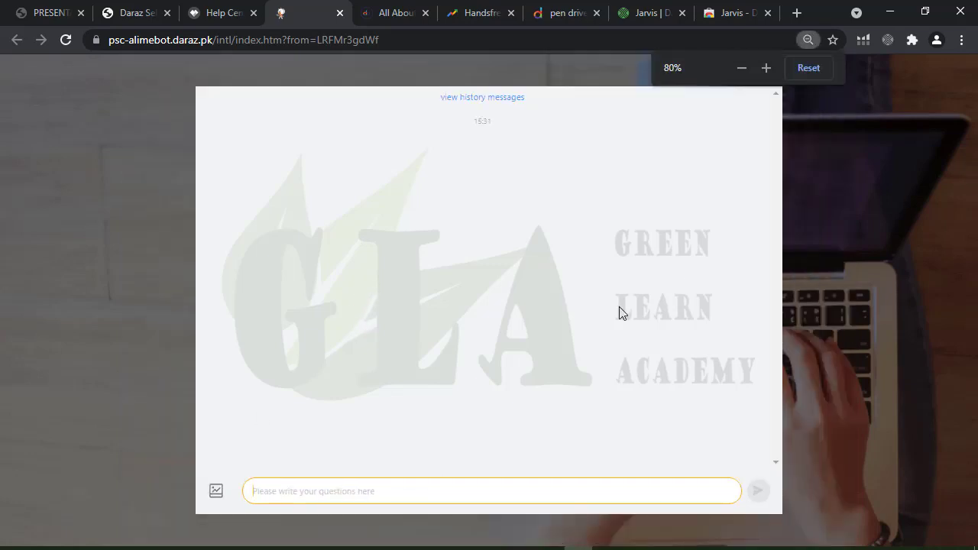
pyautogui.hotkey('ctrl', '+')
pyautogui.hotkey('ctrl', '+')
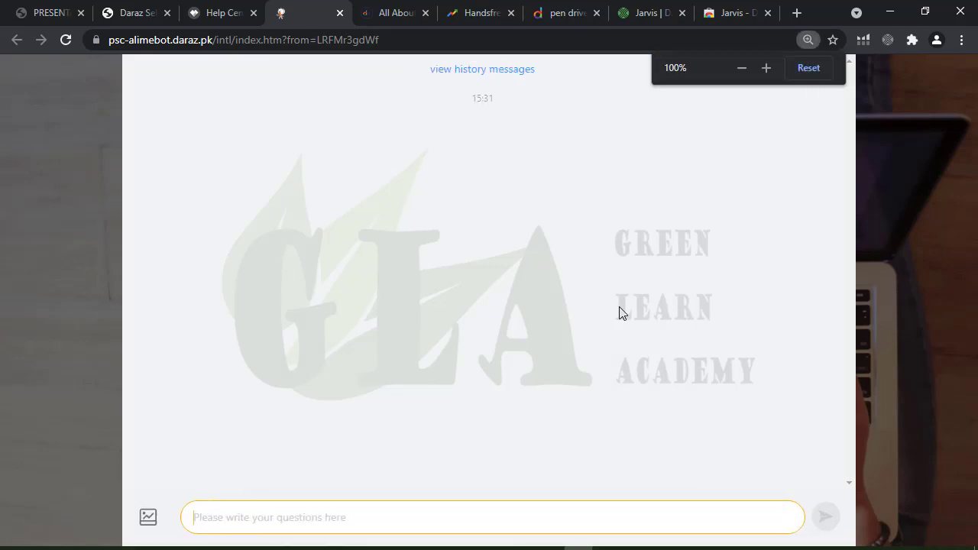
pyautogui.hotkey('ctrl', '-')
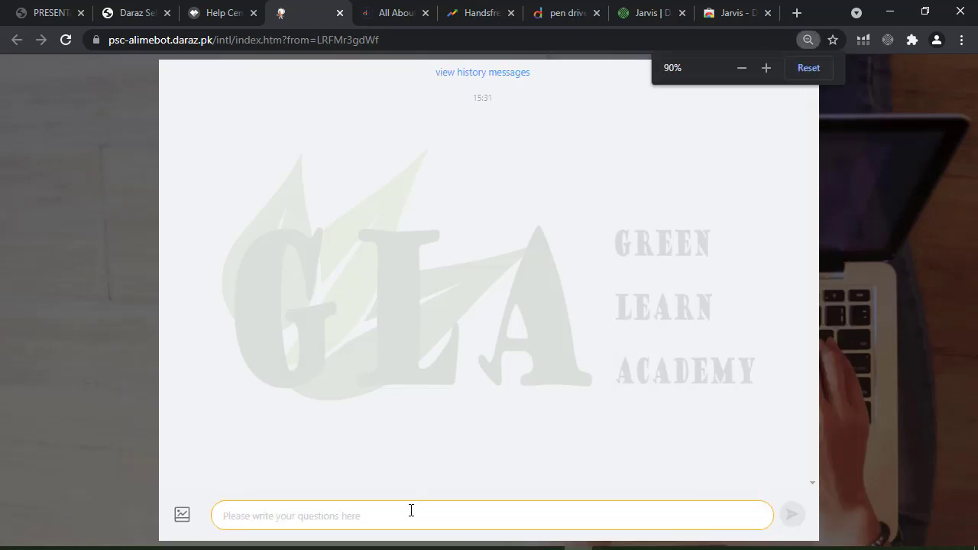
pyautogui.click(412, 512)
pyautogui.write('Assa')
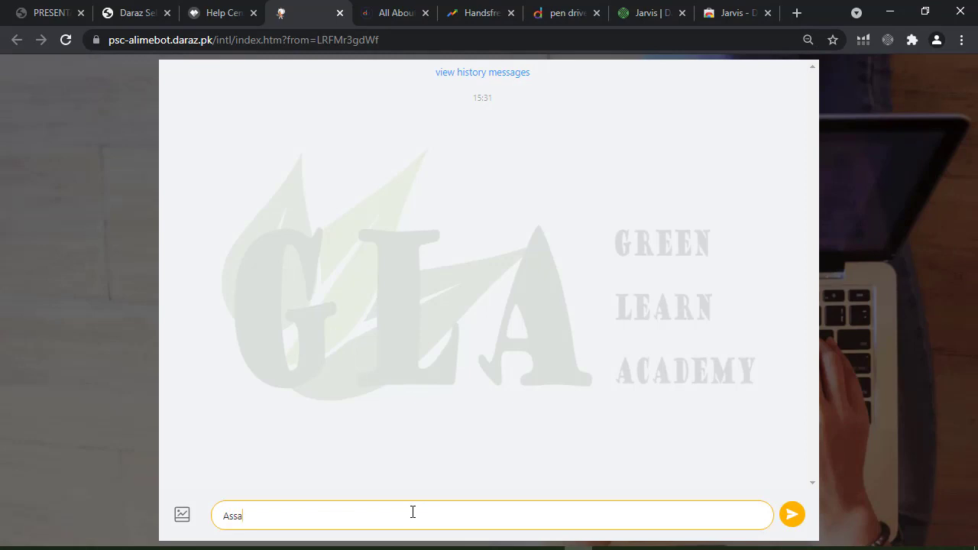
pyautogui.write('lamu Alaikum')
pyautogui.press('Return')
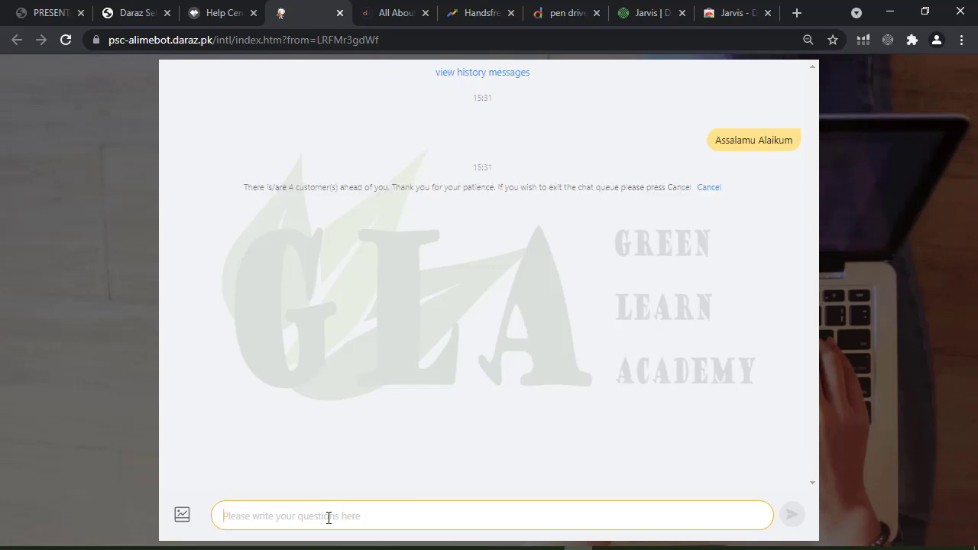
# - Type and send the question about selling goods in your own packing material without the Daraz logo
pyautogui.write('a')
pyautogui.press('BackSpace')
pyautogui.write('a')
pyautogui.press('BackSpace')
pyautogui.write('a')
pyautogui.press('BackSpace')
pyautogui.write('Kisa ki')
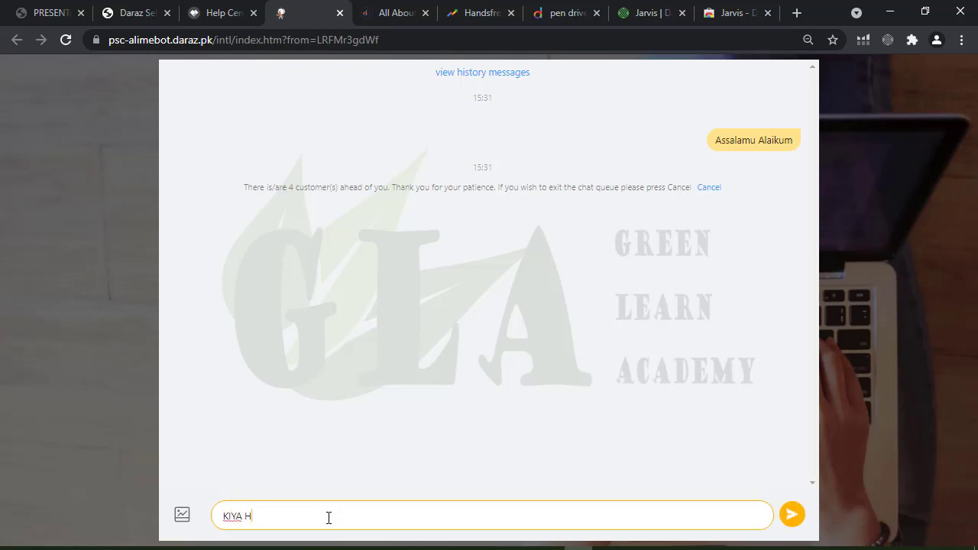
pyautogui.press('BackSpace')
pyautogui.press('BackSpace')
pyautogui.press('BackSpace')
pyautogui.press('BackSpace')
pyautogui.press('BackSpace')
pyautogui.write('ya mein apna packing mat')
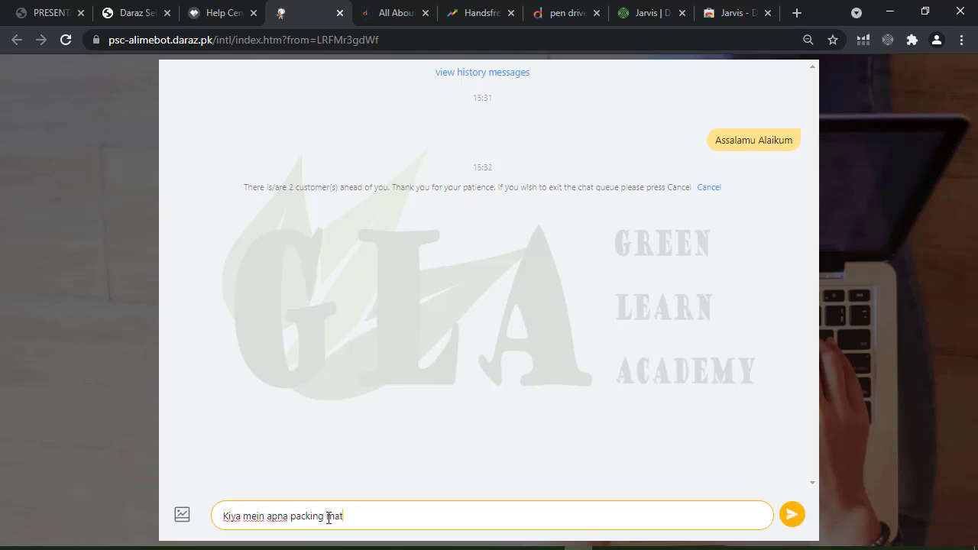
pyautogui.write('erial istamal krskta hun? yan')
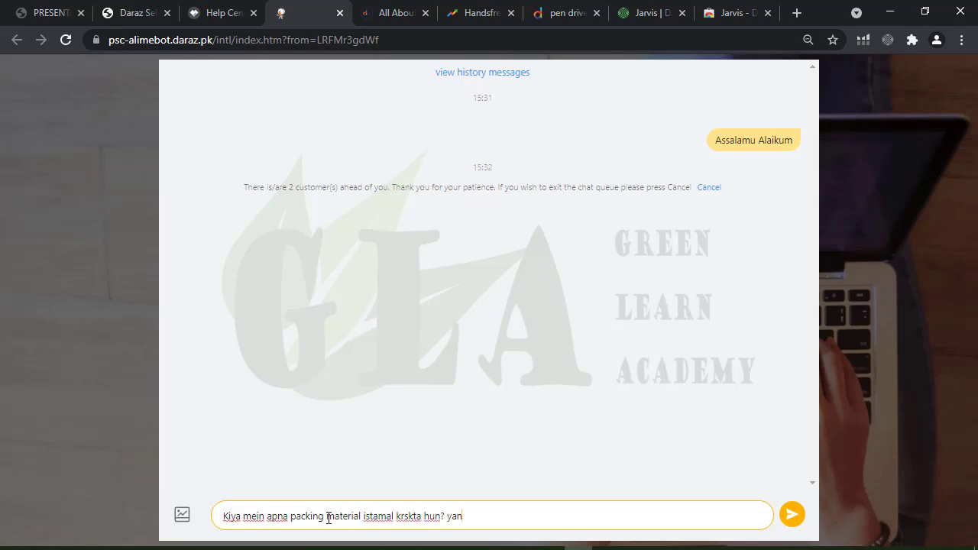
pyautogui.write('i daraz ke logo ke baghair kiya mein a')
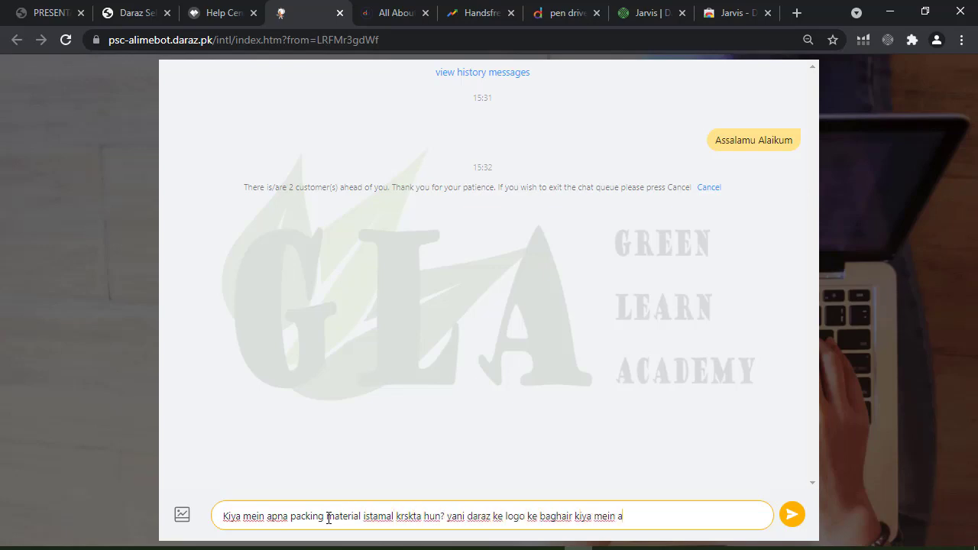
pyautogui.write('pnai pakaging')
pyautogui.press('BackSpace')
pyautogui.press('BackSpace')
pyautogui.press('BackSpace')
pyautogui.press('BackSpace')
pyautogui.press('BackSpace')
pyautogui.press('BackSpace')
pyautogui.press('BackSpace')
pyautogui.press('BackSpace')
pyautogui.write('packing material mein ')
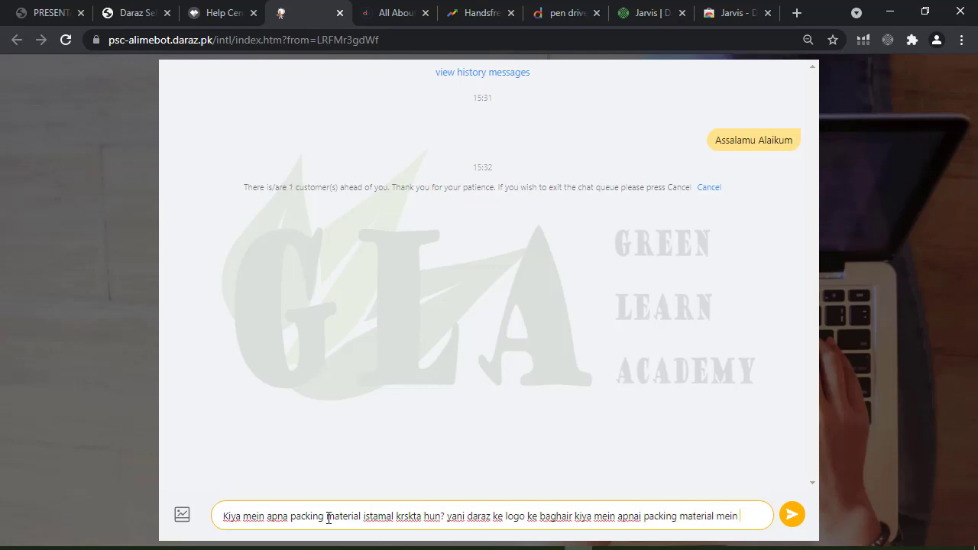
pyautogui.write('cheezain sale krskta hu')
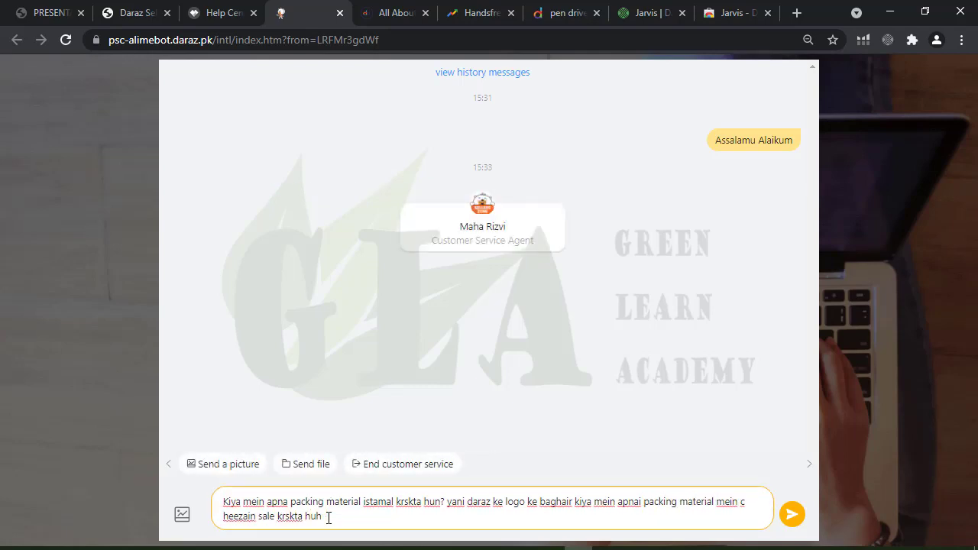
pyautogui.write('n?')
pyautogui.press('Return')
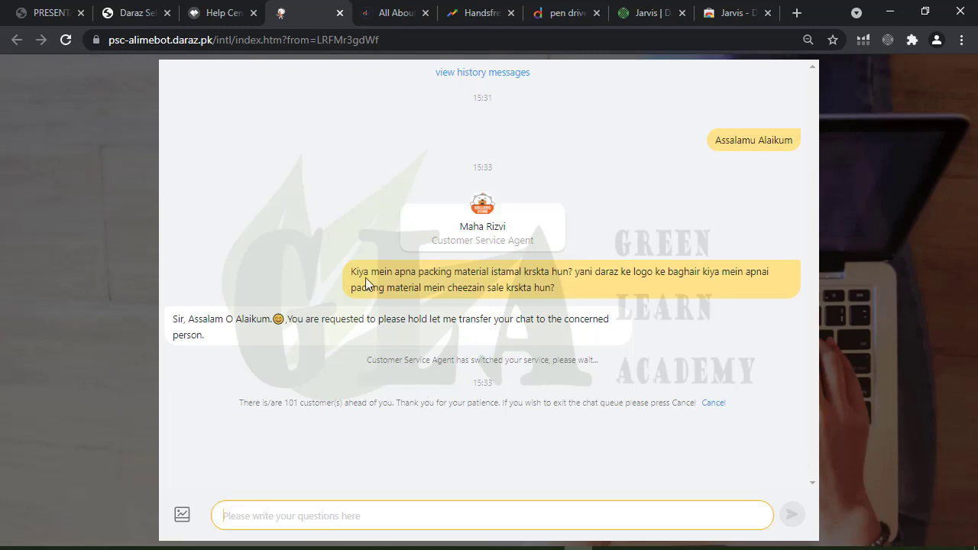
# - Highlight the sent chat question, then go via the lecture PDF tab to the Seller Center dashboard
pyautogui.moveTo(356, 272); pyautogui.dragTo(587, 292)
pyautogui.click(577, 291)
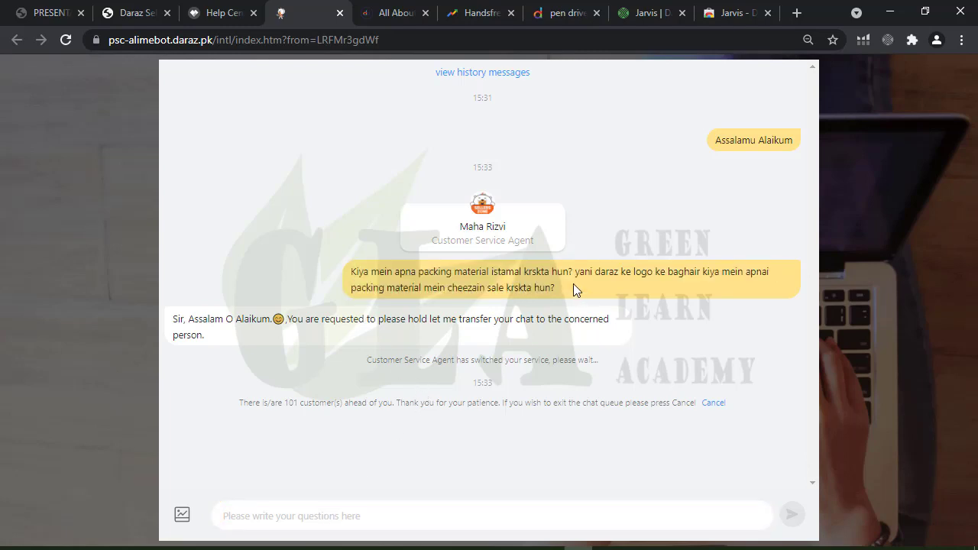
pyautogui.click(347, 512)
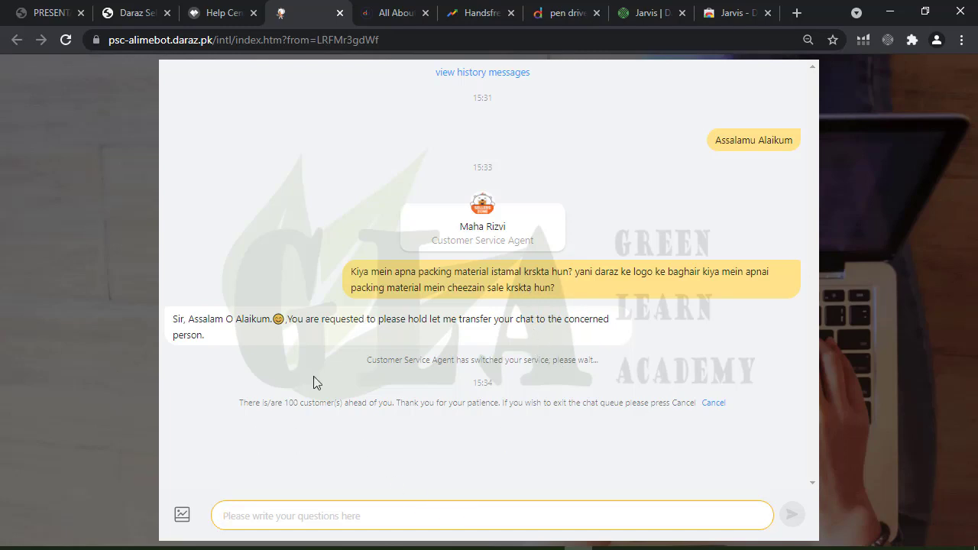
pyautogui.click(47, 10)
pyautogui.click(126, 9)
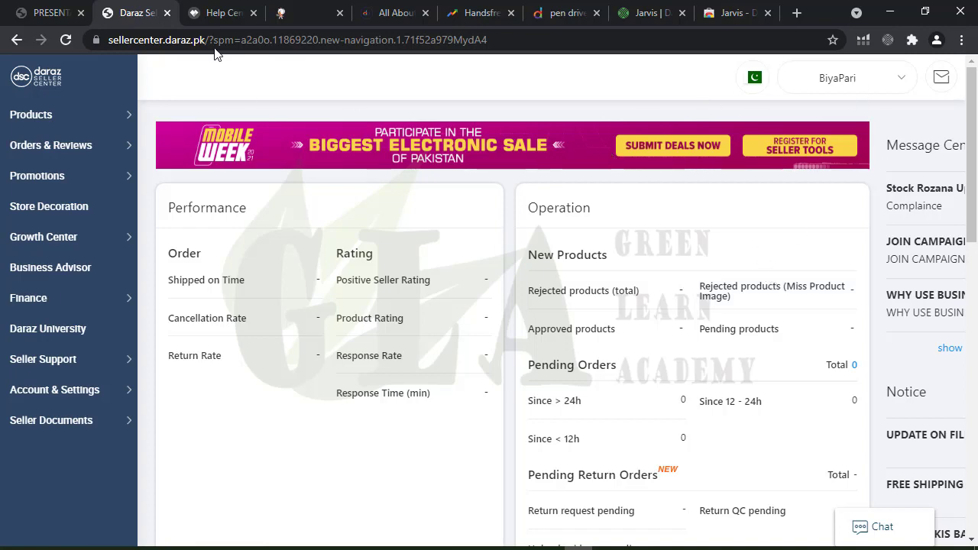
# - Copy the earlier packing-material question and paste it as a new message in the transferred chat
pyautogui.click(306, 12)
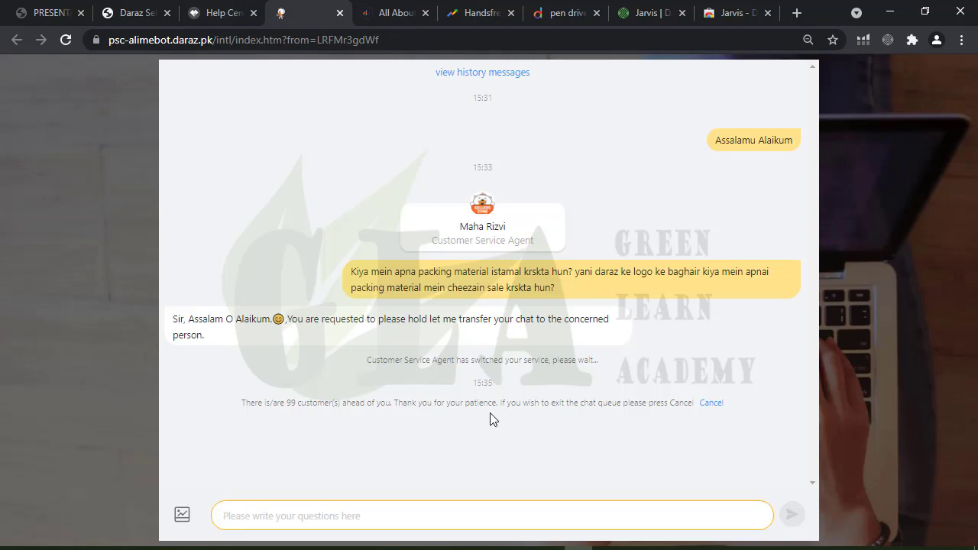
pyautogui.click(282, 520)
pyautogui.moveTo(556, 288); pyautogui.dragTo(359, 278)
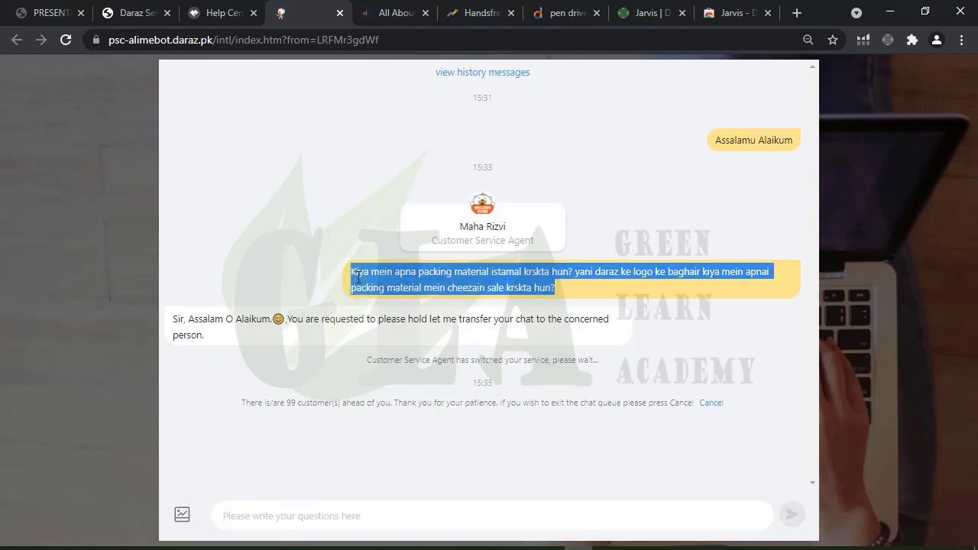
pyautogui.rightClick(358, 277)
pyautogui.click(390, 288)
pyautogui.click(409, 509)
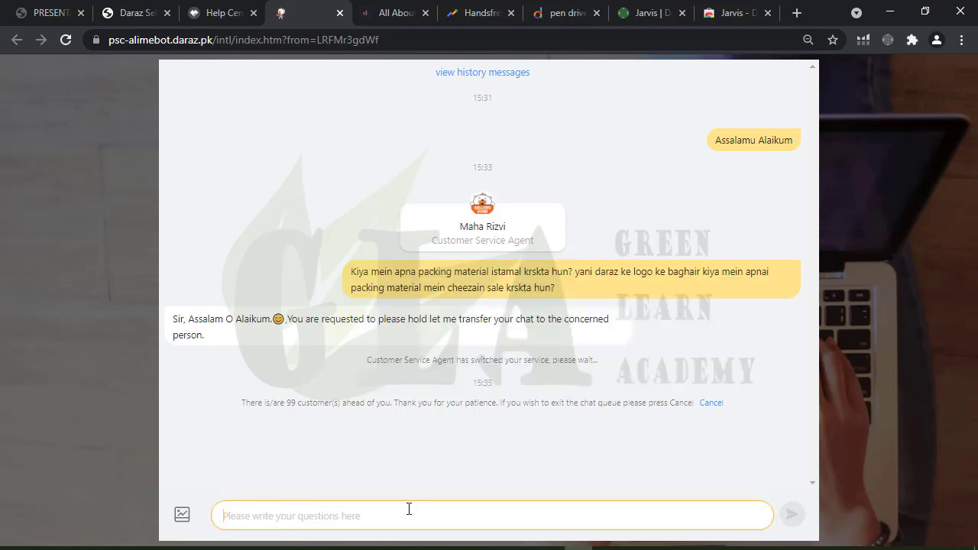
pyautogui.hotkey('ctrl', 'v')
pyautogui.press('Return')
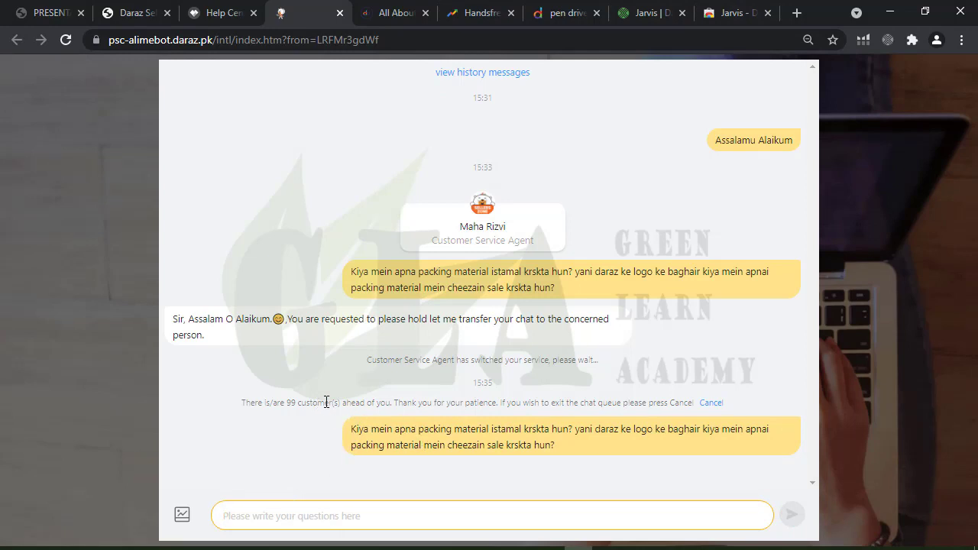
# - Highlight the '99 customer(s) ahead of you' queue notice, then switch to the Handsfree Google Trends tab
pyautogui.moveTo(389, 402); pyautogui.dragTo(287, 402)
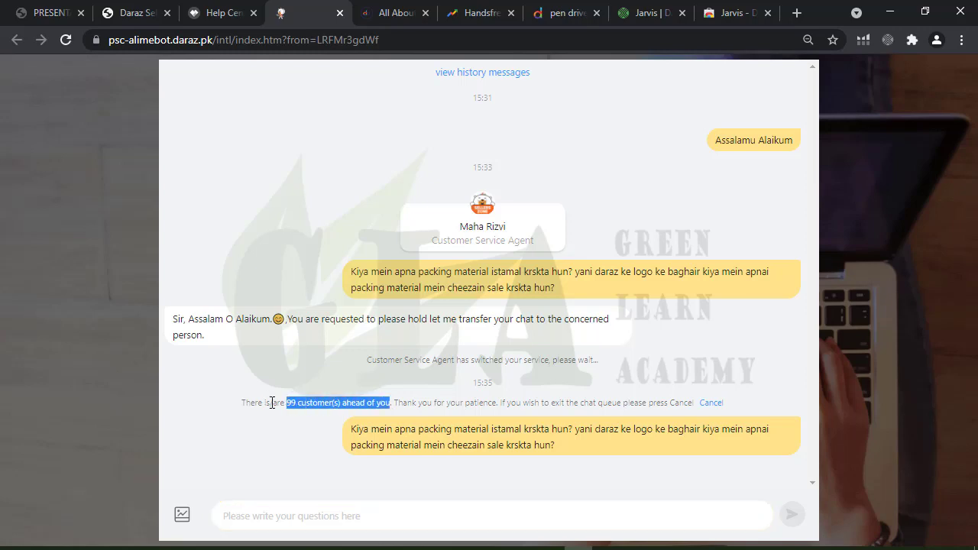
pyautogui.click(277, 403)
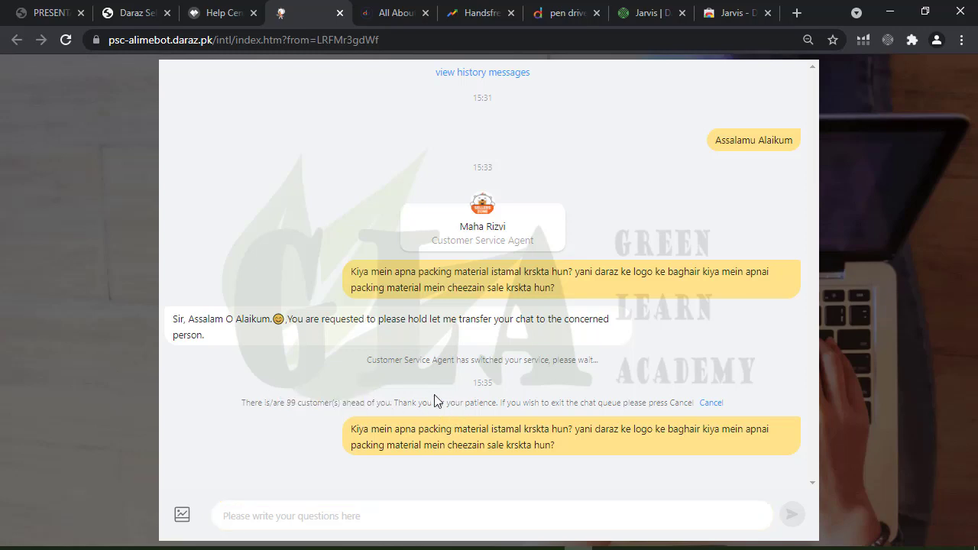
pyautogui.moveTo(382, 402); pyautogui.dragTo(654, 402)
pyautogui.click(604, 402)
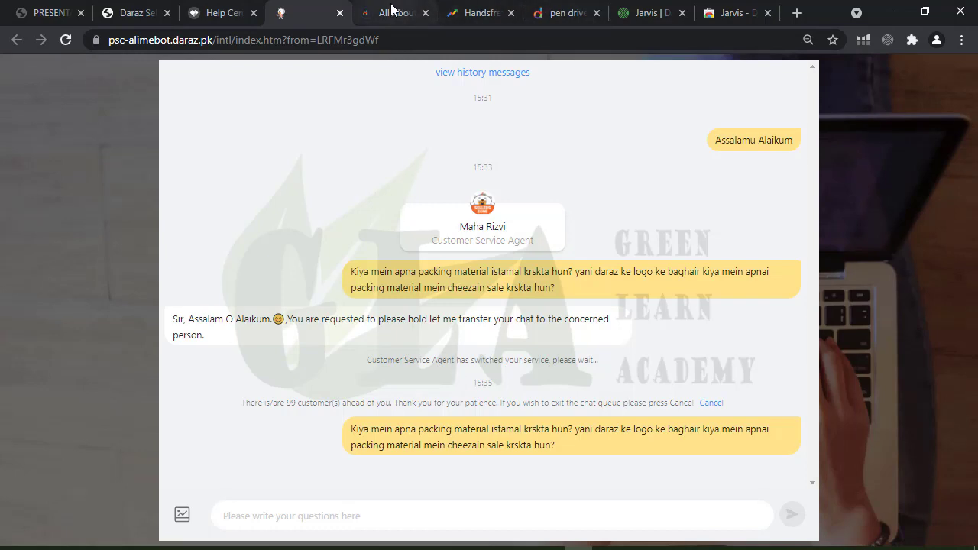
pyautogui.click(413, 14)
pyautogui.click(481, 14)
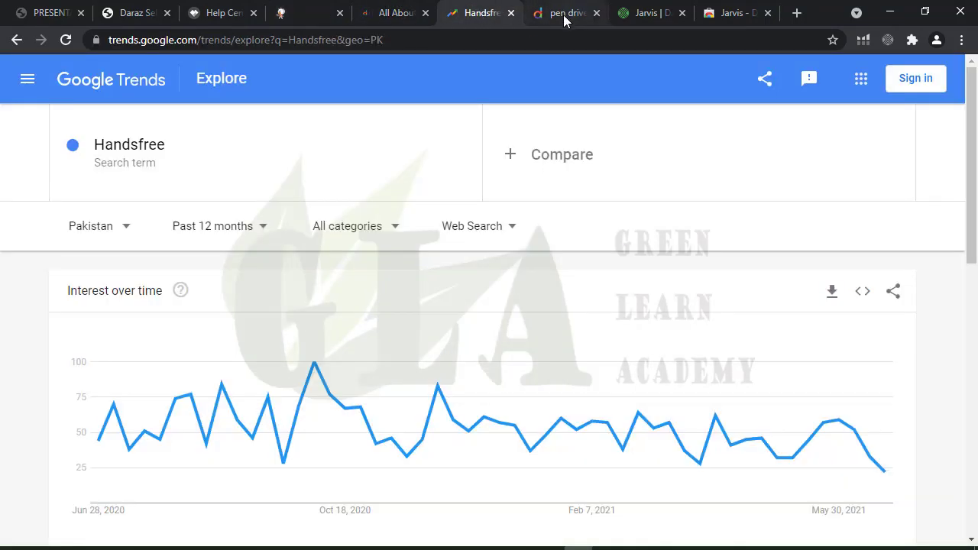
# - Cycle through the open tabs to the Jarvis product database, then back to the lecture PDF
pyautogui.click(569, 13)
pyautogui.click(665, 17)
pyautogui.click(50, 13)
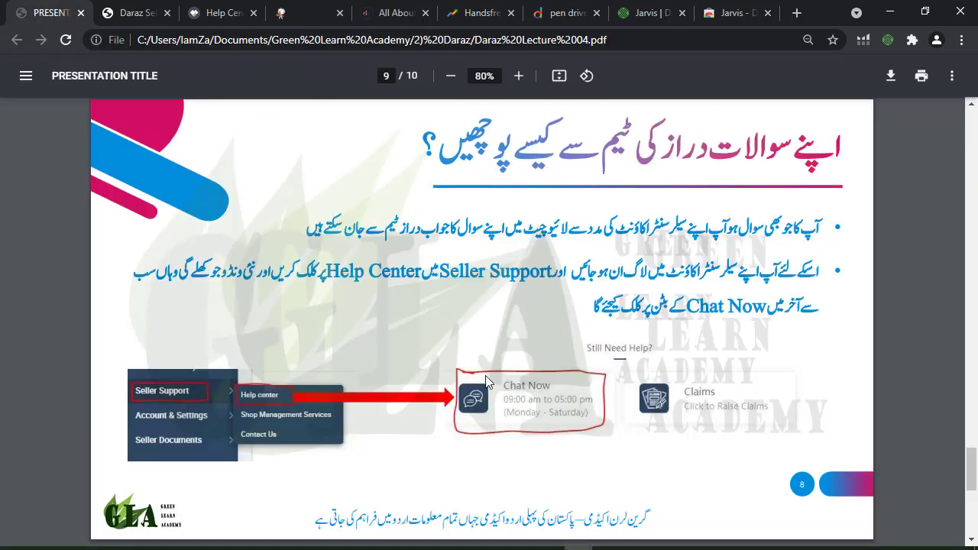
# - Page back to the cover and forward again to page 4, the product-hunting slide
pyautogui.press('Right')
pyautogui.press('Left')
pyautogui.press('Left')
pyautogui.press('Left')
pyautogui.press('Left')
pyautogui.press('Left')
pyautogui.press('Left')
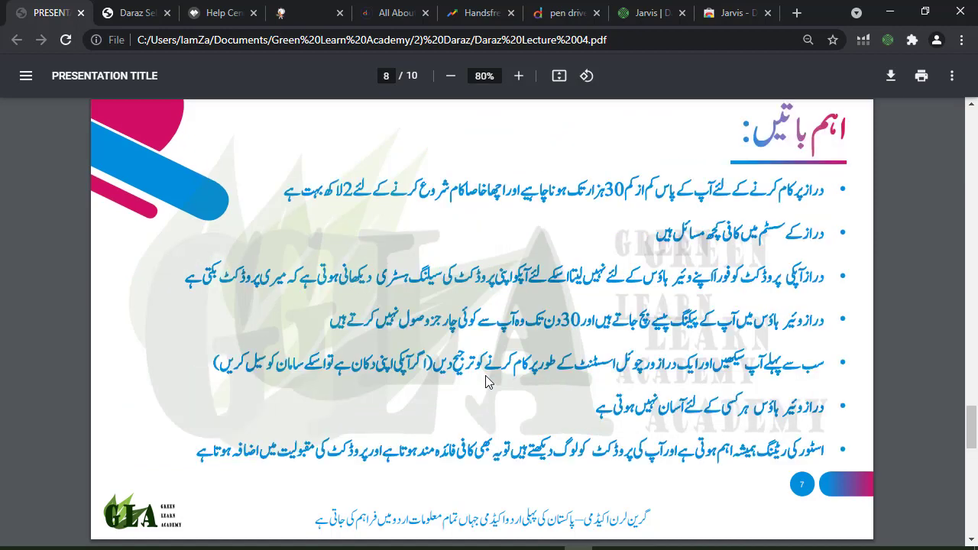
pyautogui.press('Left')
pyautogui.press('Left')
pyautogui.press('Left')
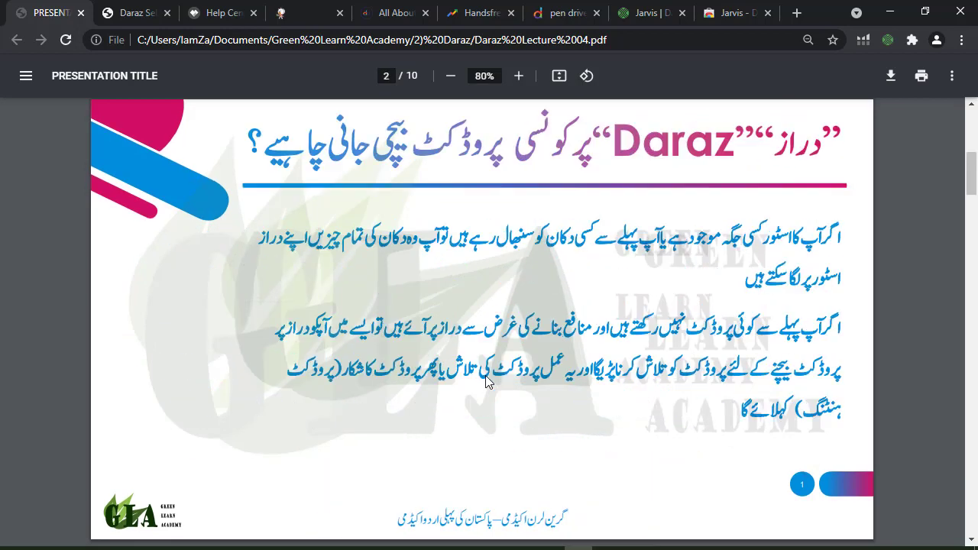
pyautogui.press('Right')
pyautogui.press('Left')
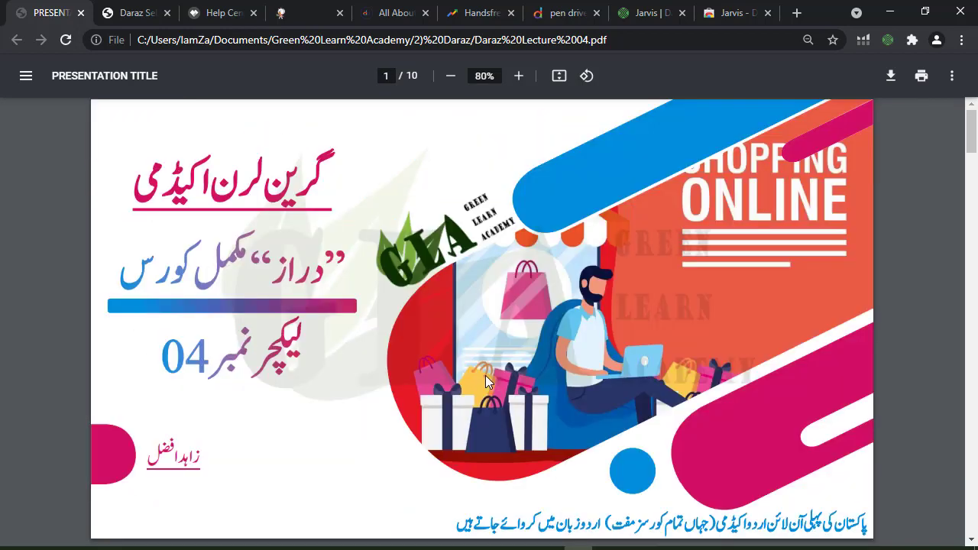
pyautogui.press('Right')
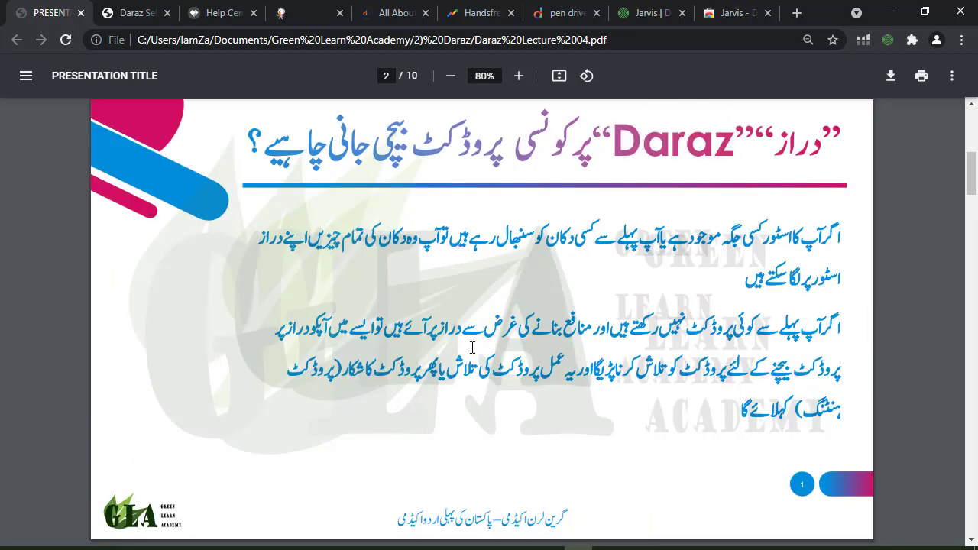
pyautogui.press('Left')
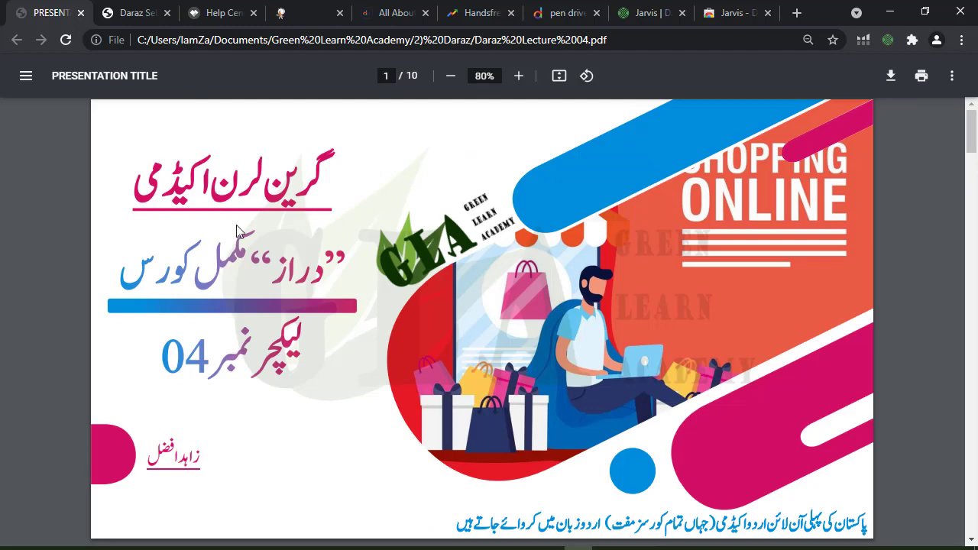
pyautogui.press('Right')
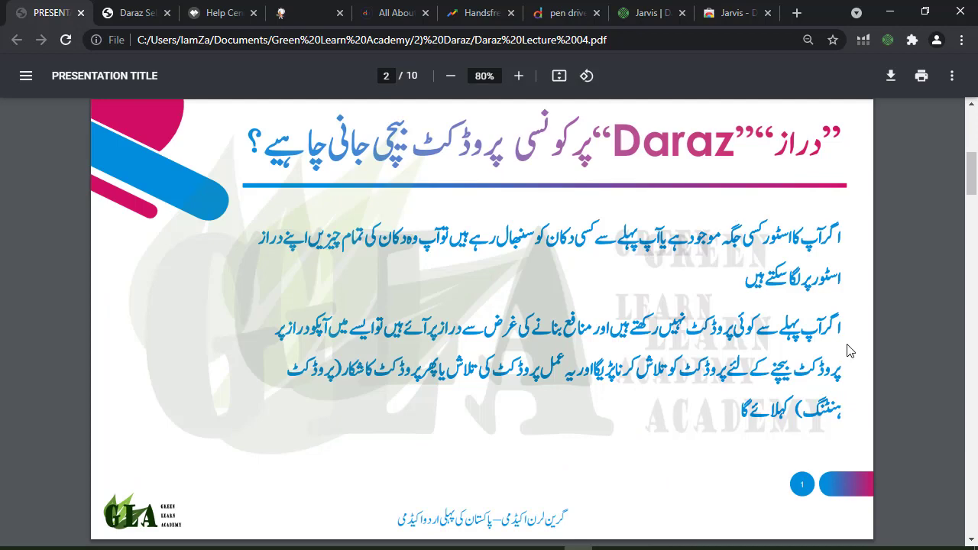
pyautogui.press('Right')
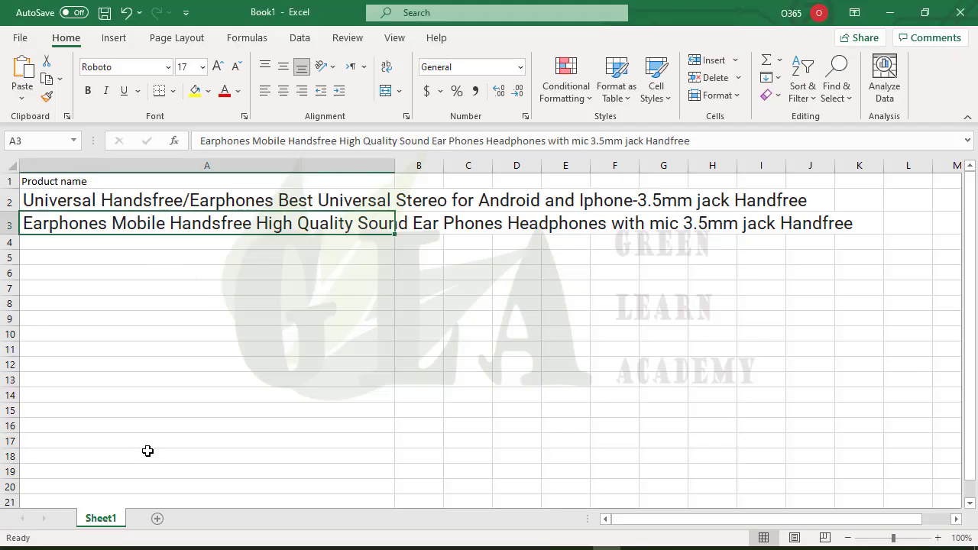
pyautogui.click(578, 548)
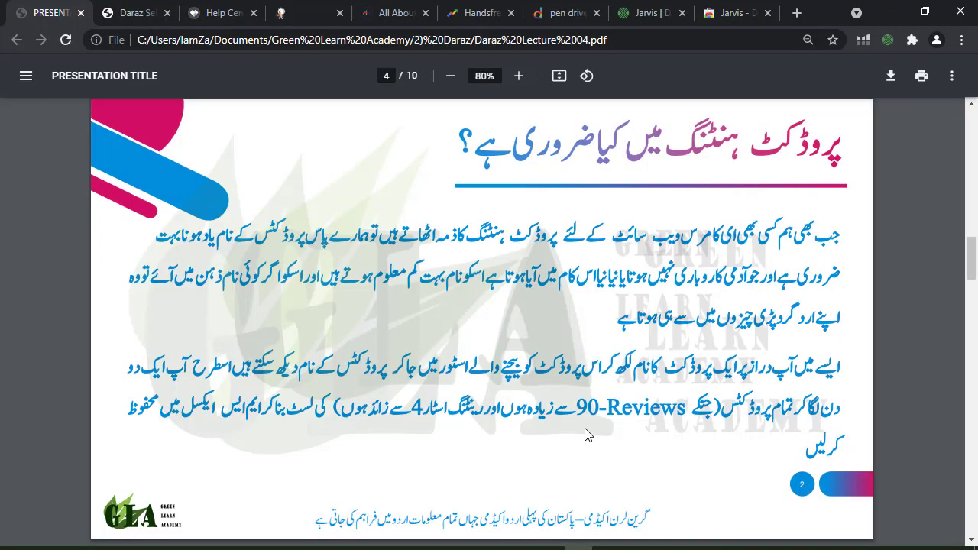